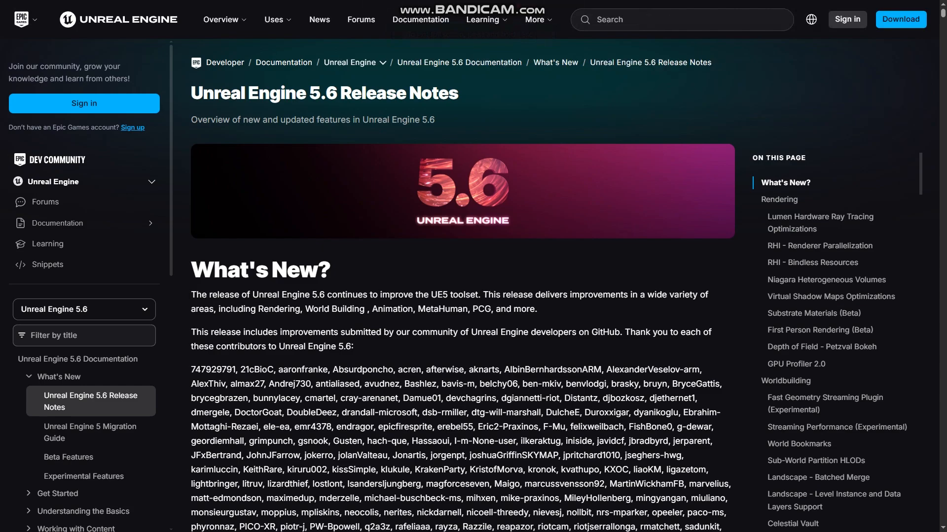
Step: Read through the Unreal Engine 5.6 release notes, covering the Rendering and Worldbuilding sections down to Celestial Vault
scroll(463, 285, "down", 15)
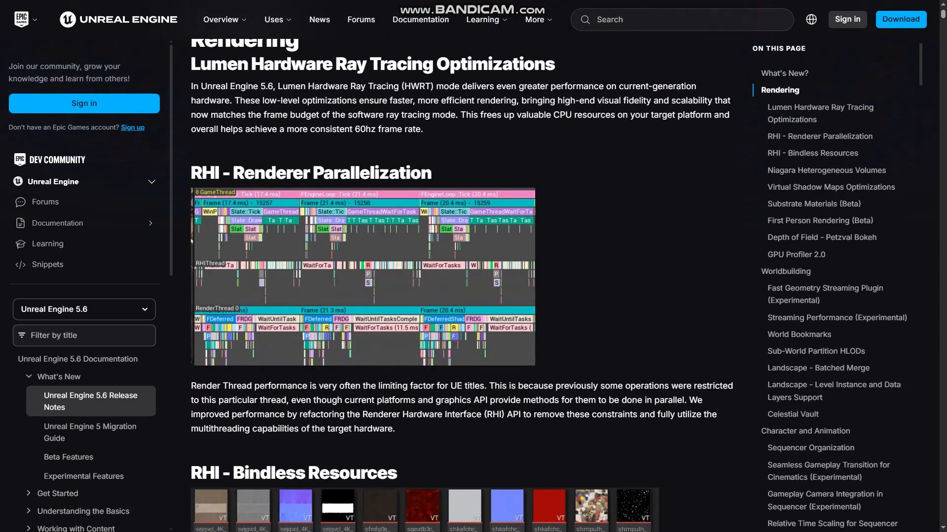
scroll(462, 286, "down", 11)
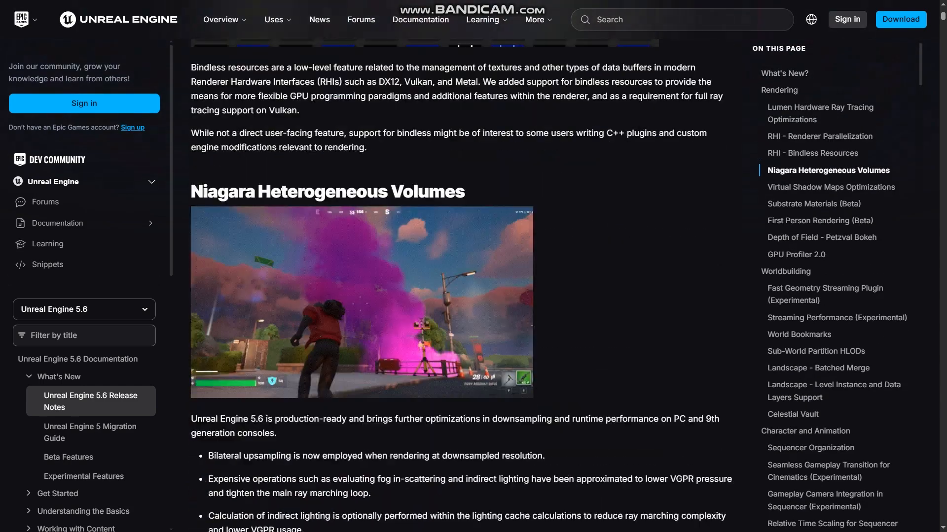
scroll(463, 286, "down", 12)
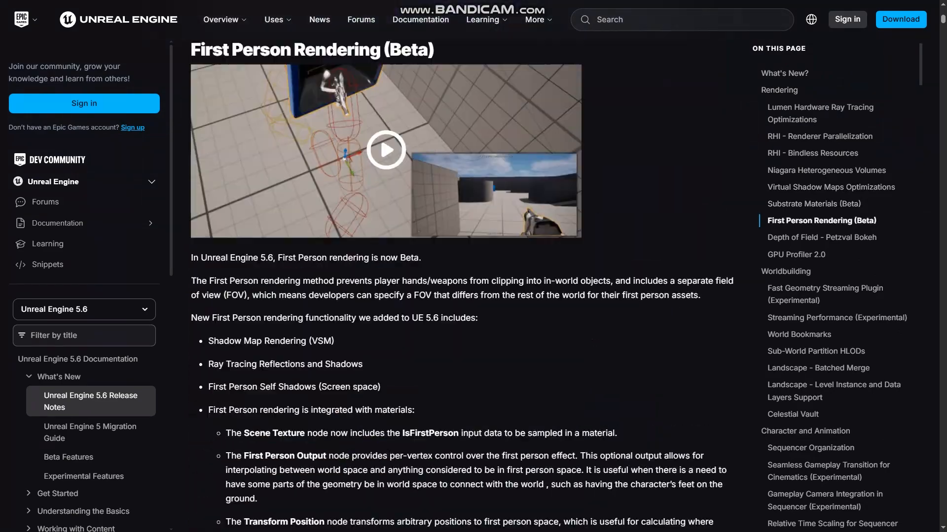
scroll(463, 286, "down", 12)
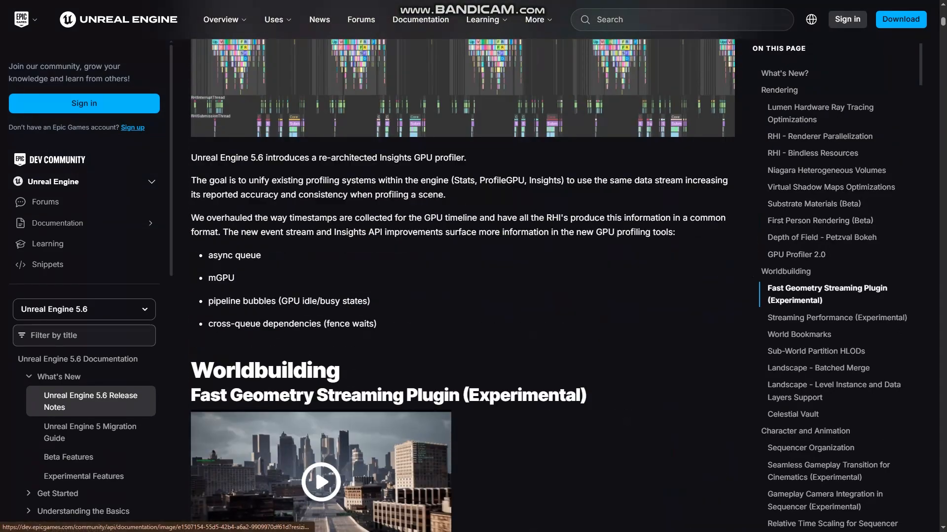
scroll(463, 286, "down", 12)
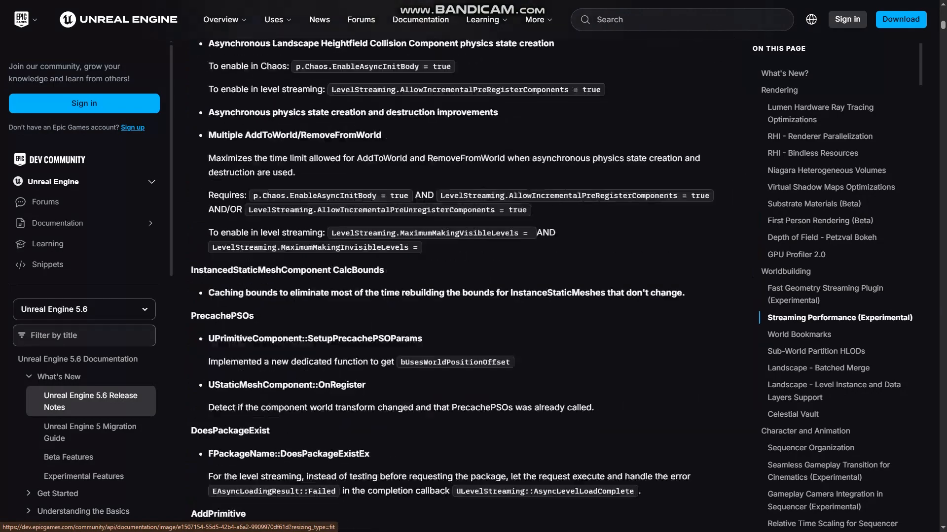
scroll(463, 286, "down", 12)
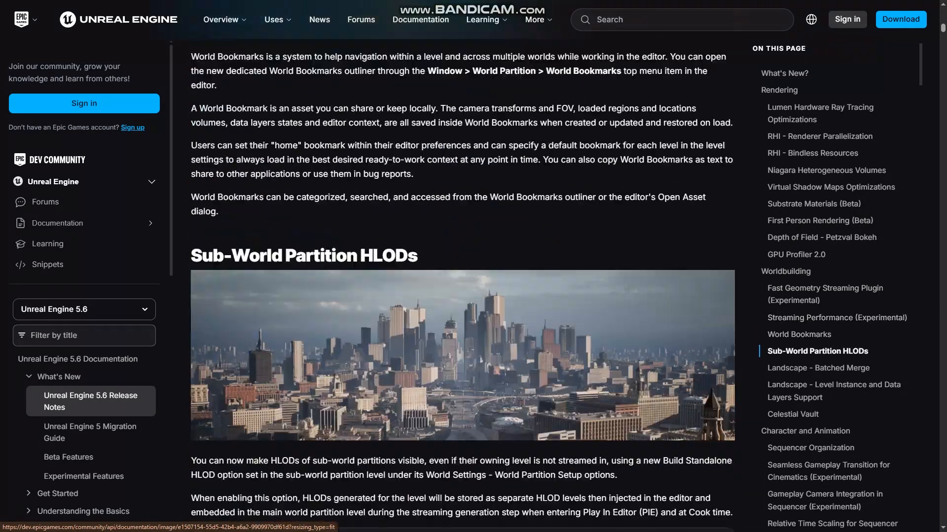
scroll(462, 286, "down", 15)
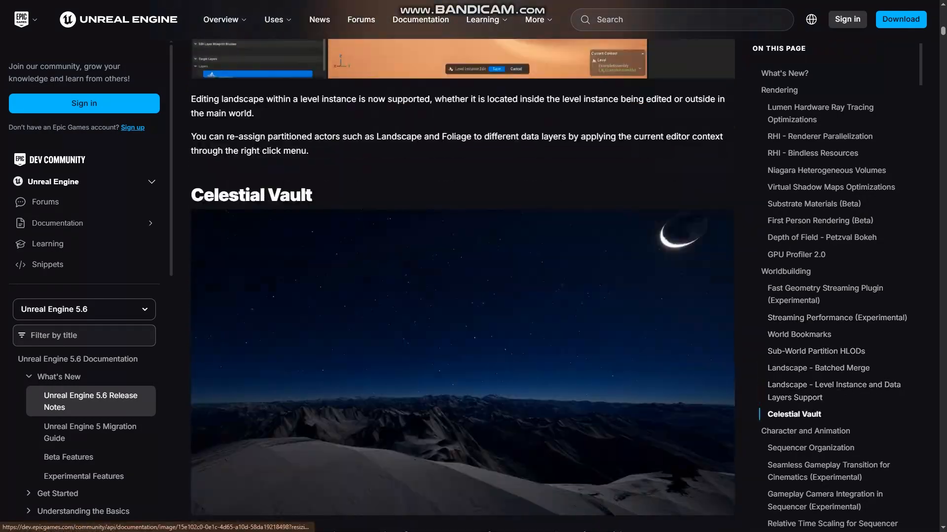
scroll(462, 286, "down", 15)
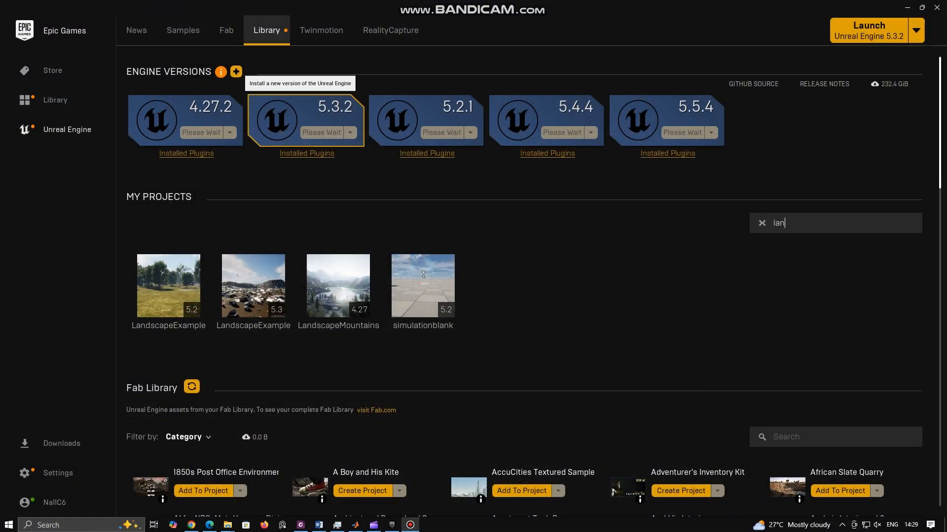
Step: Switch to the Epic Games Launcher, add engine version 5.6.0 to the library and launch it
left_click(236, 71)
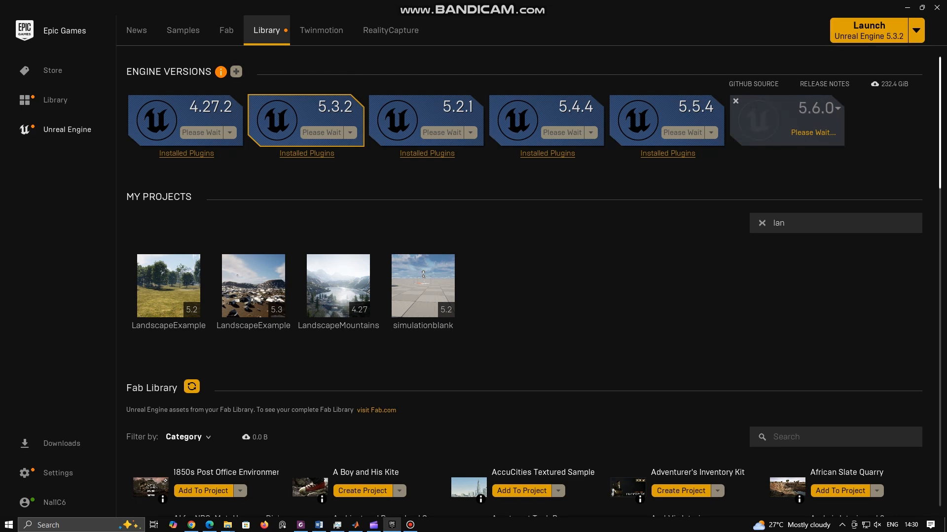
scroll(524, 282, "down", 3)
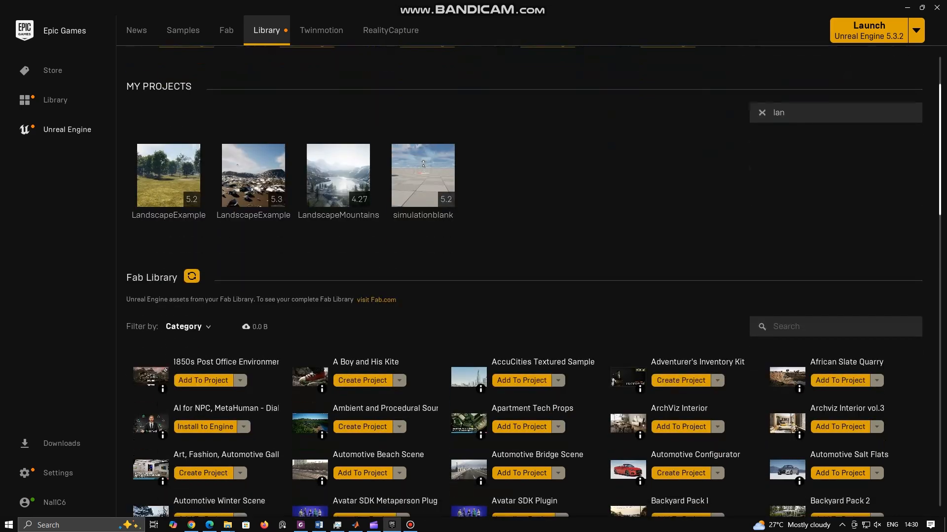
scroll(524, 281, "up", 3)
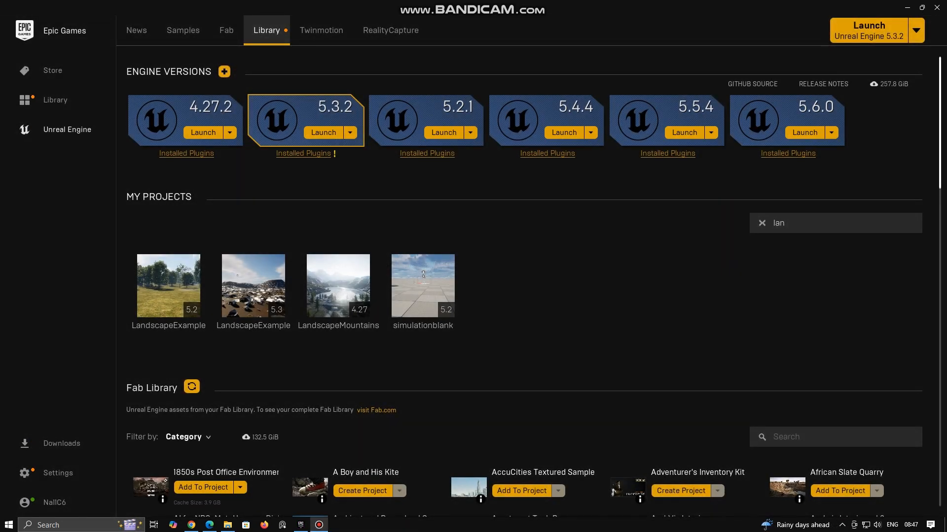
left_click(804, 132)
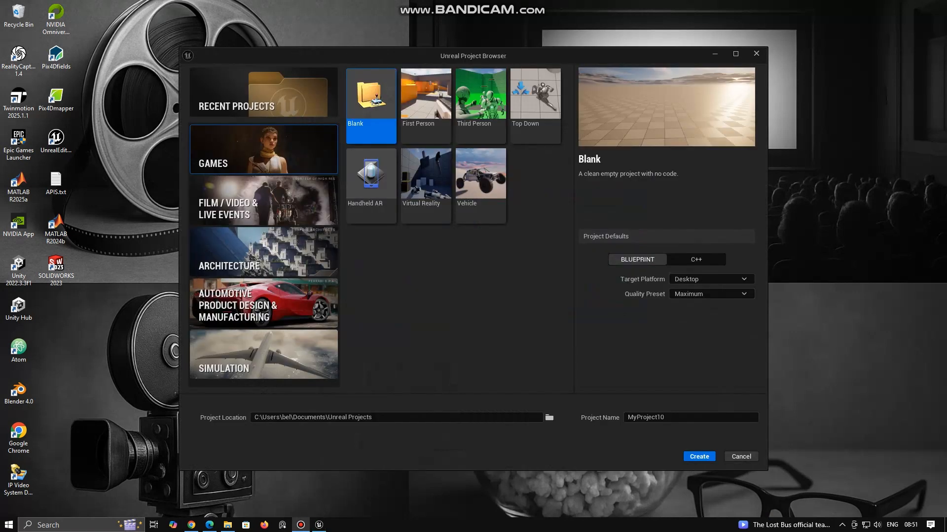
Step: Look through the First Person, Third Person, Top Down, Virtual Reality and Vehicle game templates
left_click(426, 107)
left_click(481, 107)
left_click(535, 107)
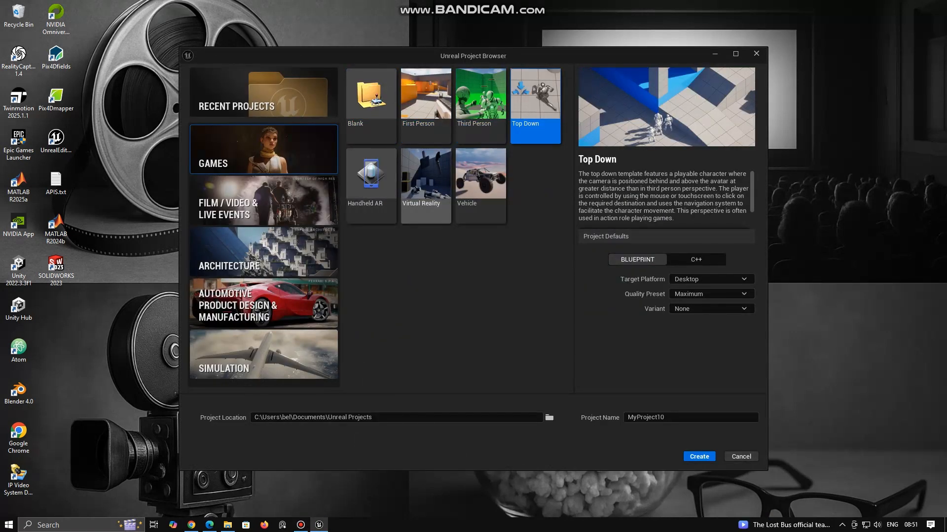
left_click(426, 186)
left_click(480, 186)
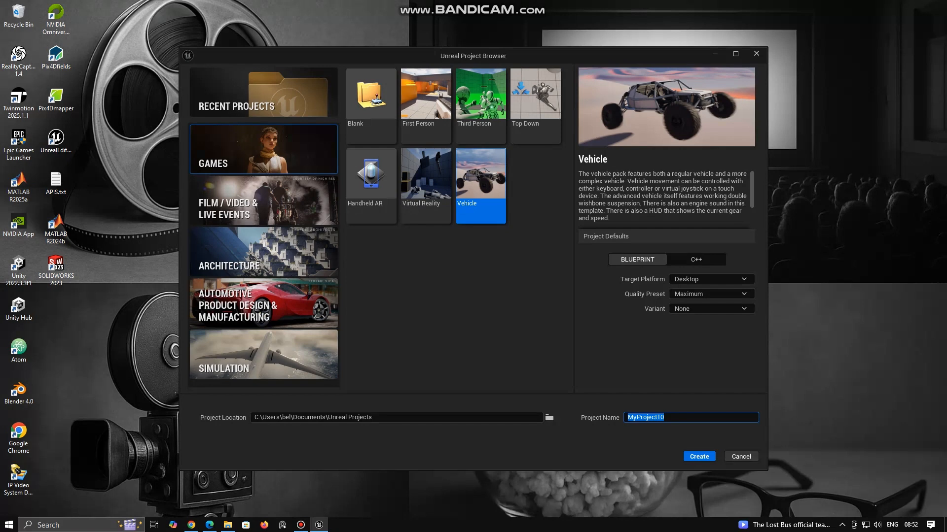
Step: Create a First Person Blueprint project named UE5_6_FP with the Maximum quality preset
type("5.6")
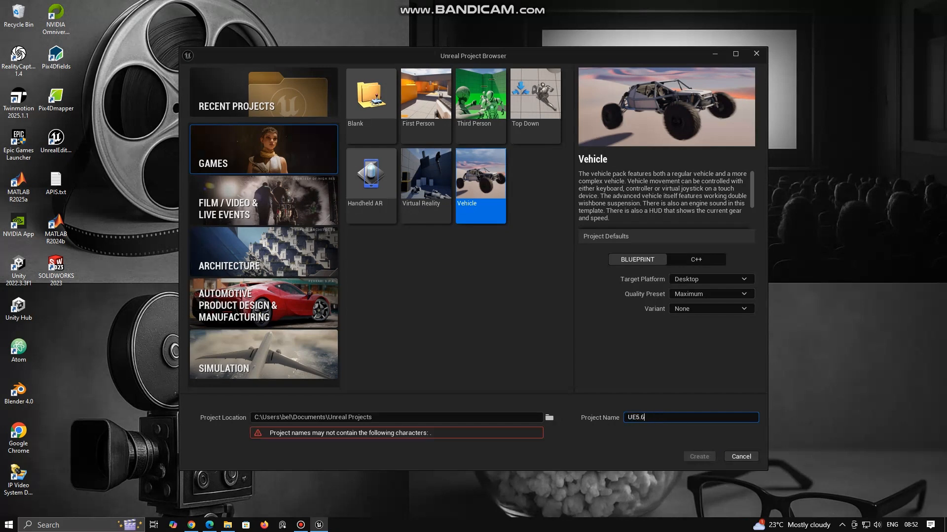
key("BackSpace")
key("BackSpace")
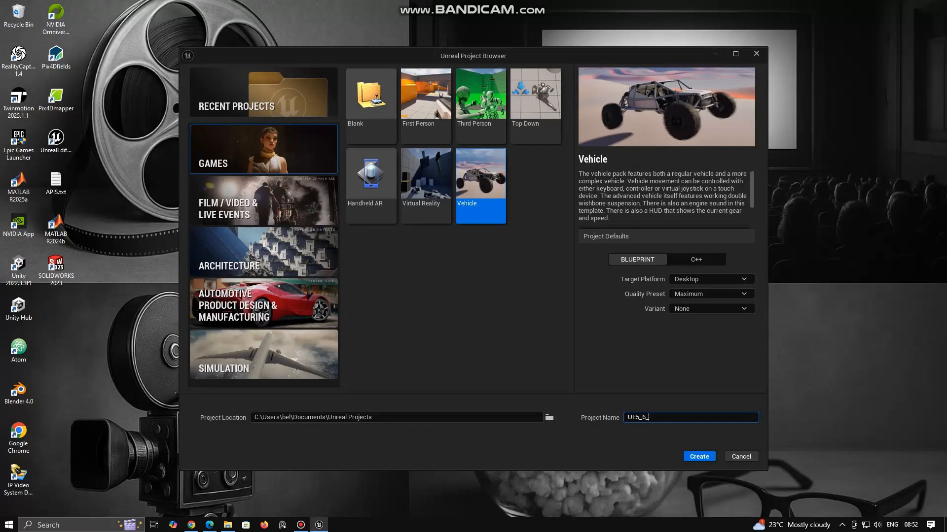
left_click(426, 106)
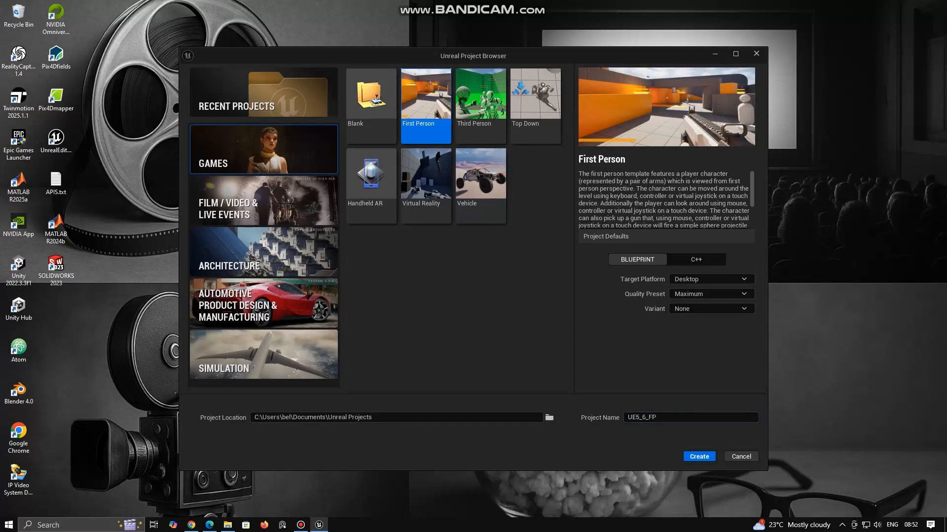
left_click(724, 295)
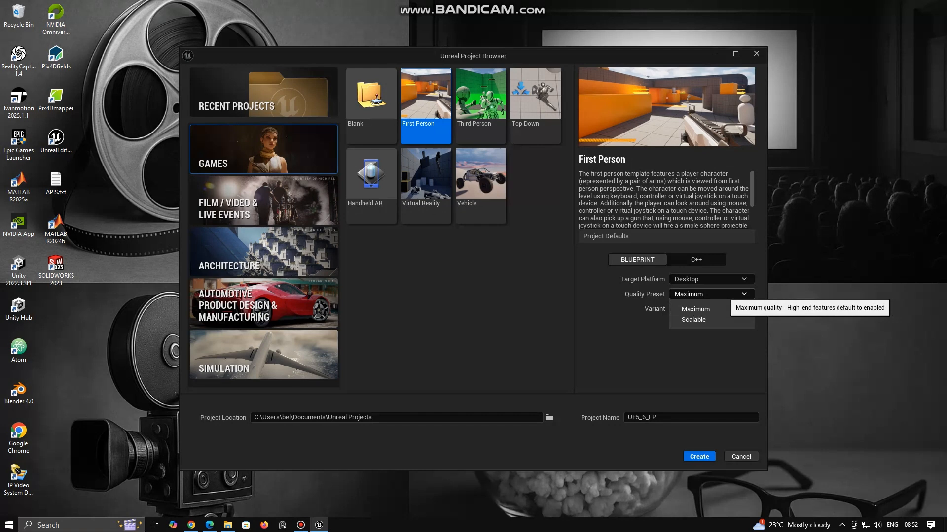
left_click(724, 294)
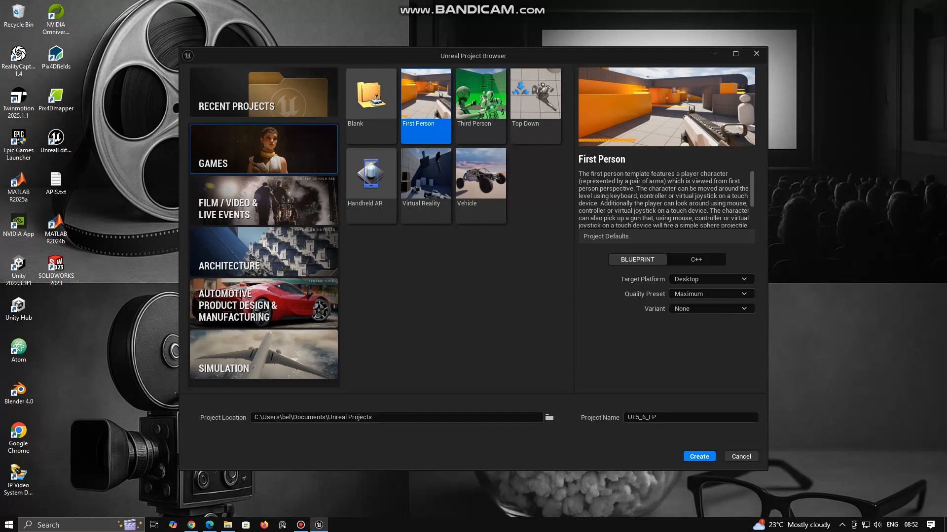
left_click(699, 457)
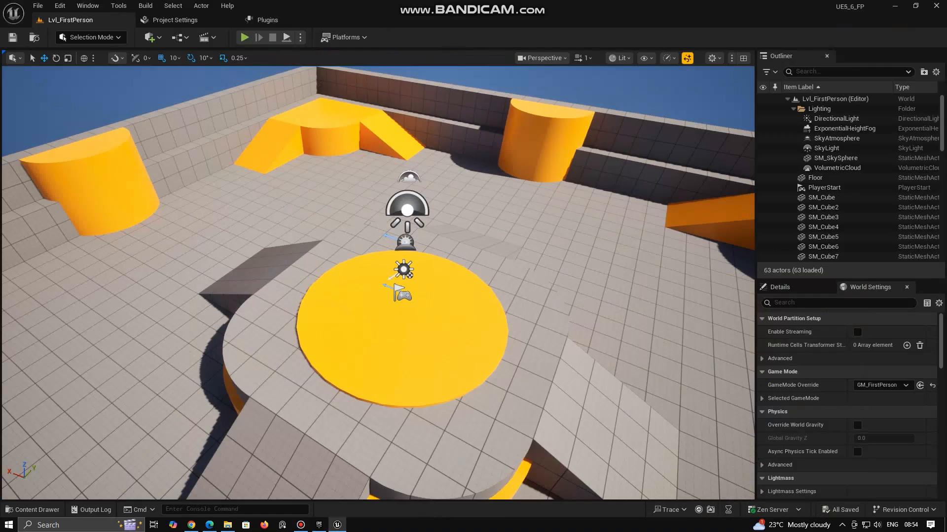
Step: Look around the Lvl_FirstPerson level and run it in play mode
right_click_drag(378, 283, 392, 298)
scroll(382, 285, "up", 1)
key("w")
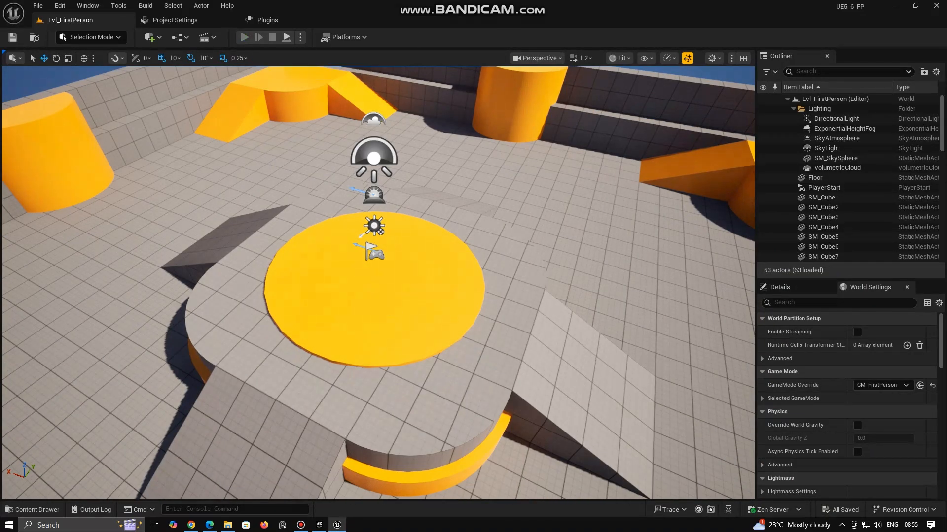
key("alt+p")
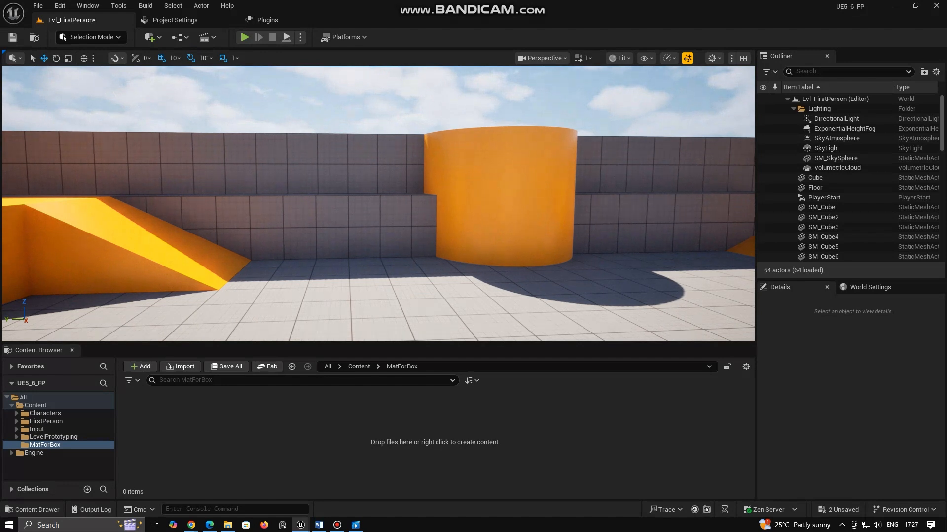
Step: Create a Media Player named NewTest with a linked video output MediaTexture in the MatForBox folder
right_click(269, 409)
mouse_move(320, 327)
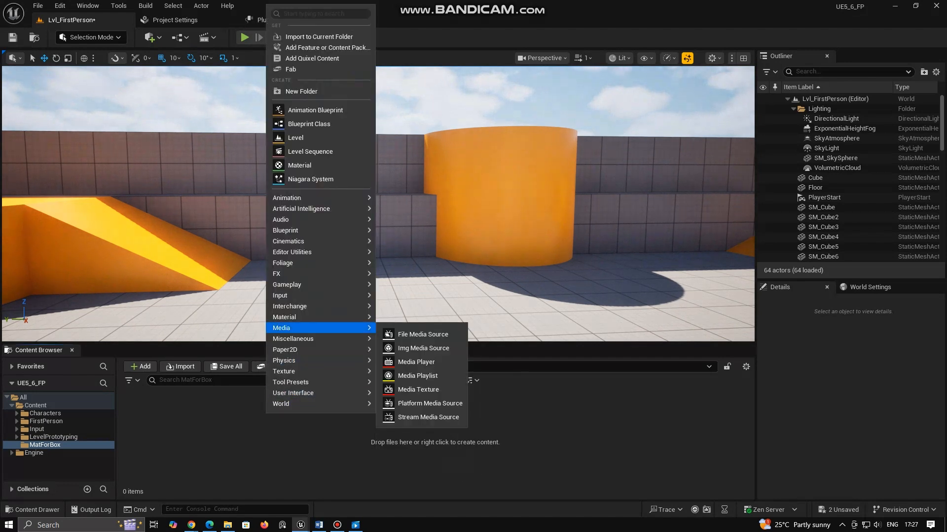
left_click(417, 362)
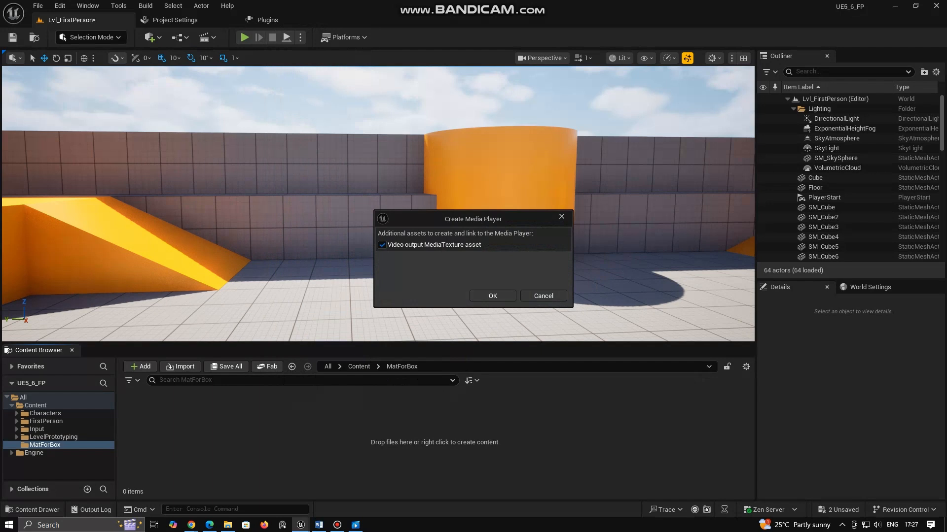
left_click(492, 296)
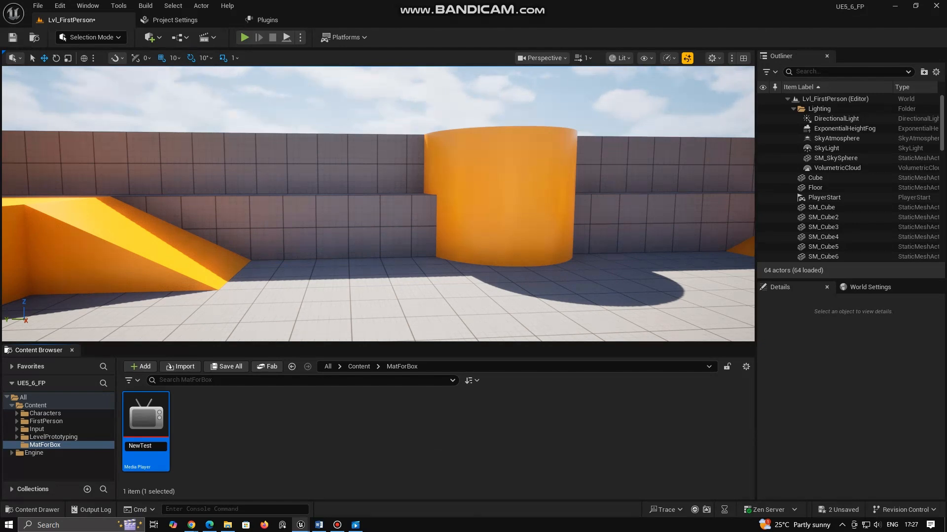
type("NewTest")
key("Return")
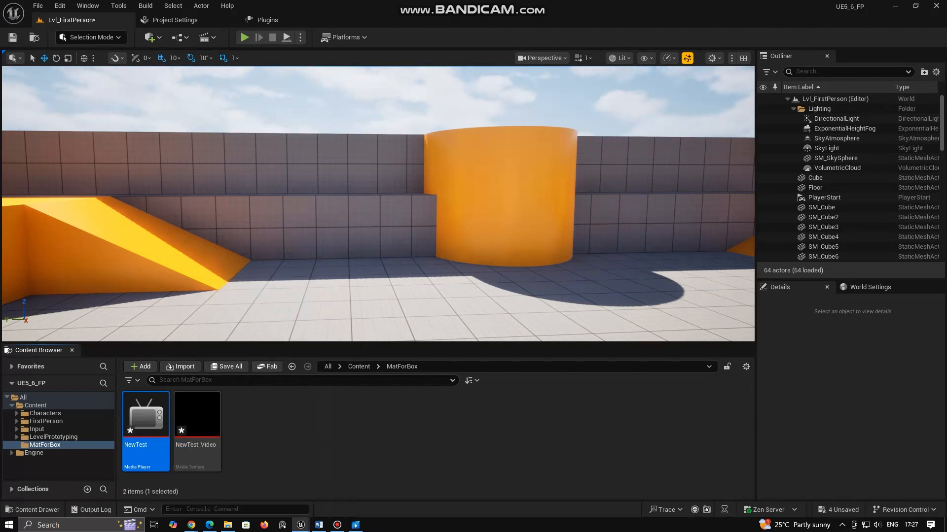
Step: Add a cube standing on the floor, scaled to 6.0 in Y and 3.0 in Z, and apply the NewTest_Video texture to it
left_click(151, 37)
mouse_move(167, 163)
left_click(264, 167)
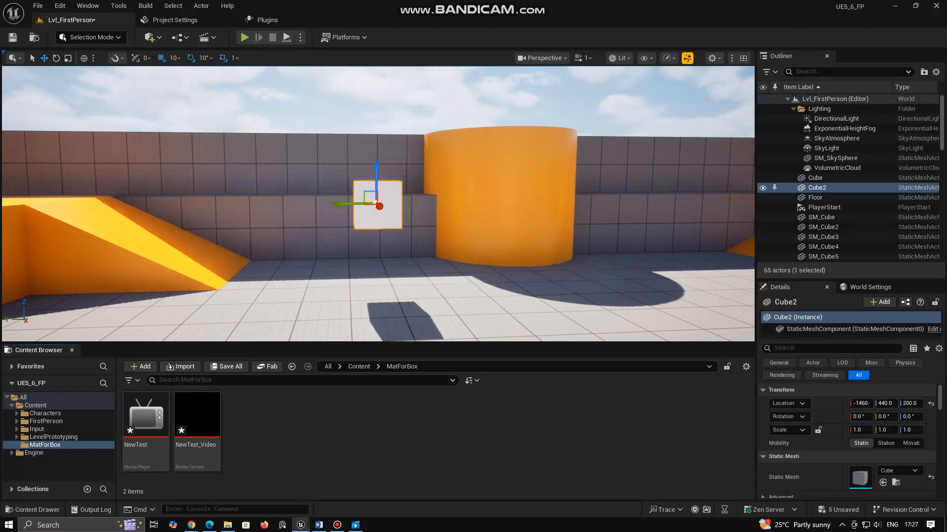
key("space")
key("space")
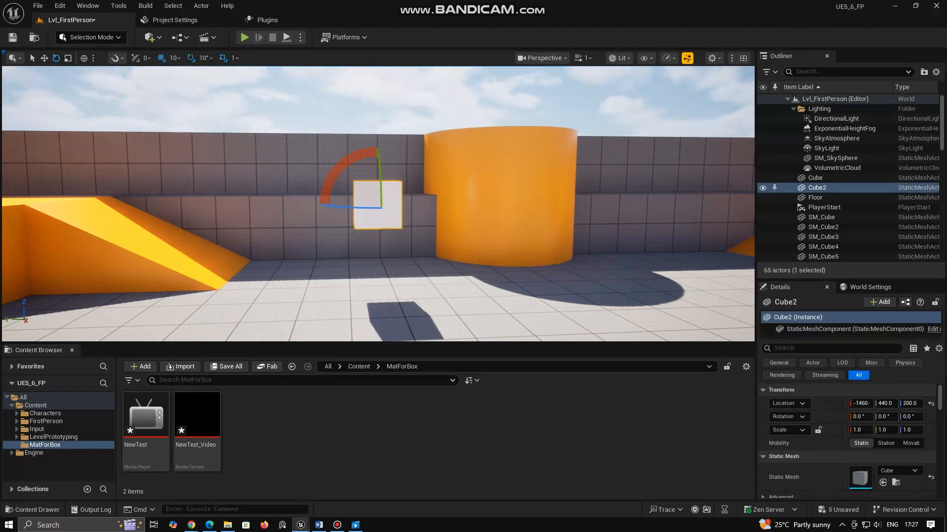
left_click_drag(343, 204, 281, 204)
left_click_drag(377, 171, 377, 129)
left_click_drag(344, 204, 326, 204)
key("End")
left_click_drag(197, 424, 292, 250)
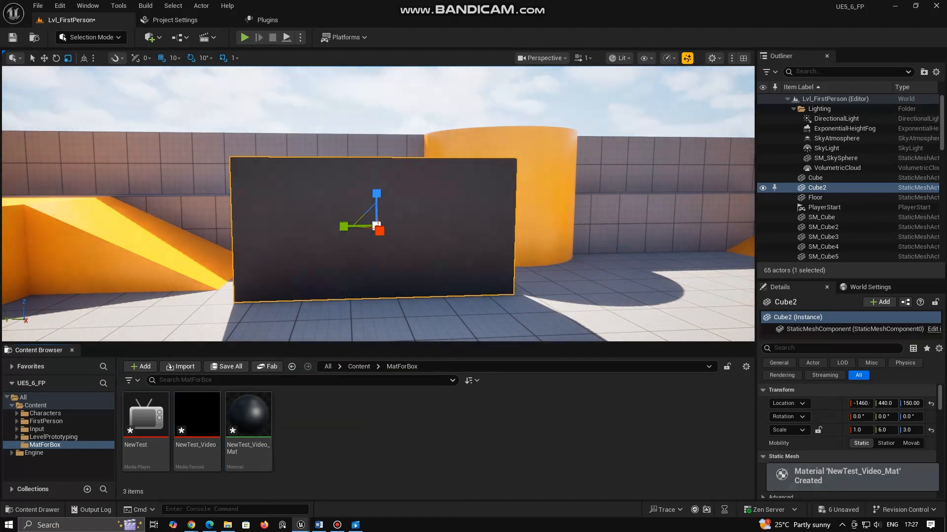
Step: Import the video "Unreal Engine 5 2024.12.27 - 14.17.04.06.mp4" into MatForBox and play it in the NewTest media player
left_click(180, 367)
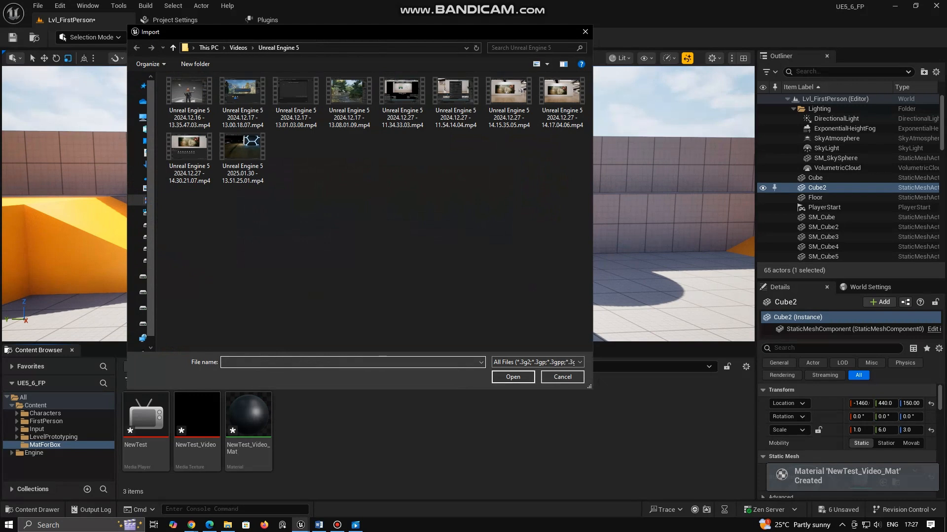
double_click(562, 98)
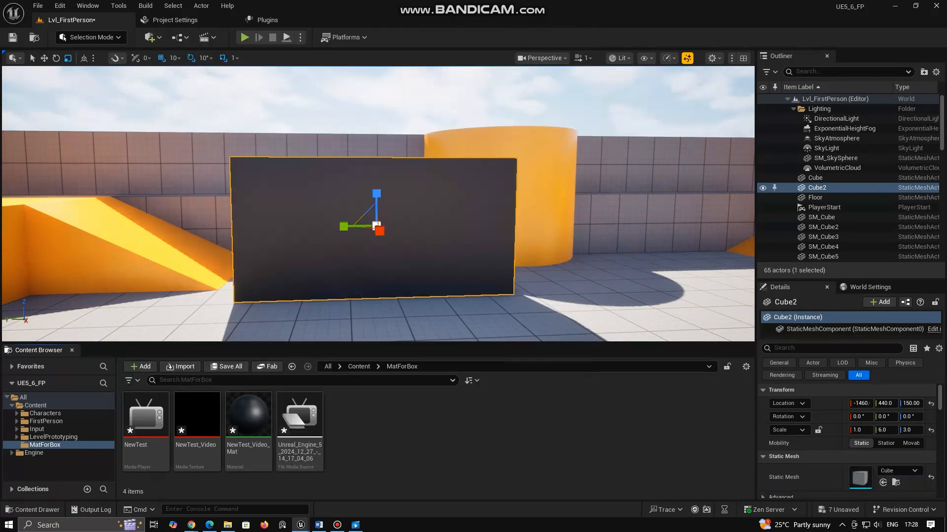
double_click(146, 416)
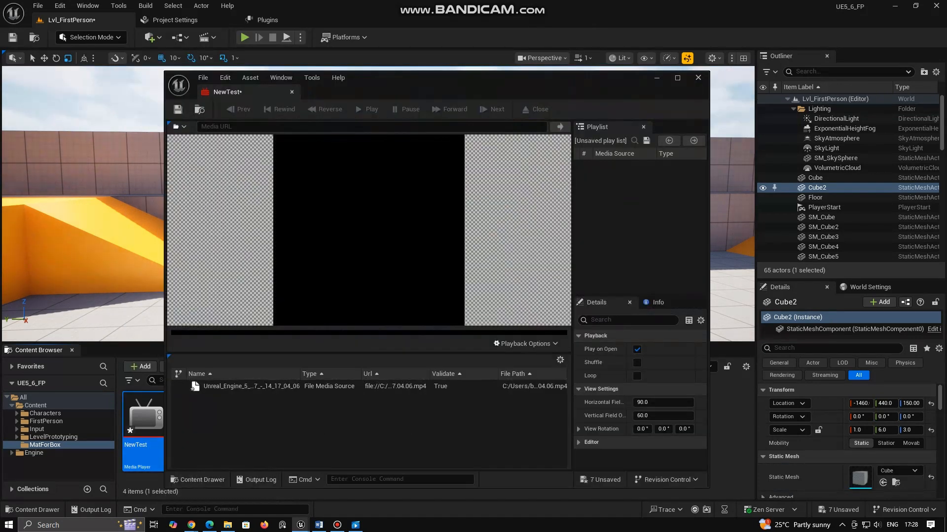
double_click(194, 388)
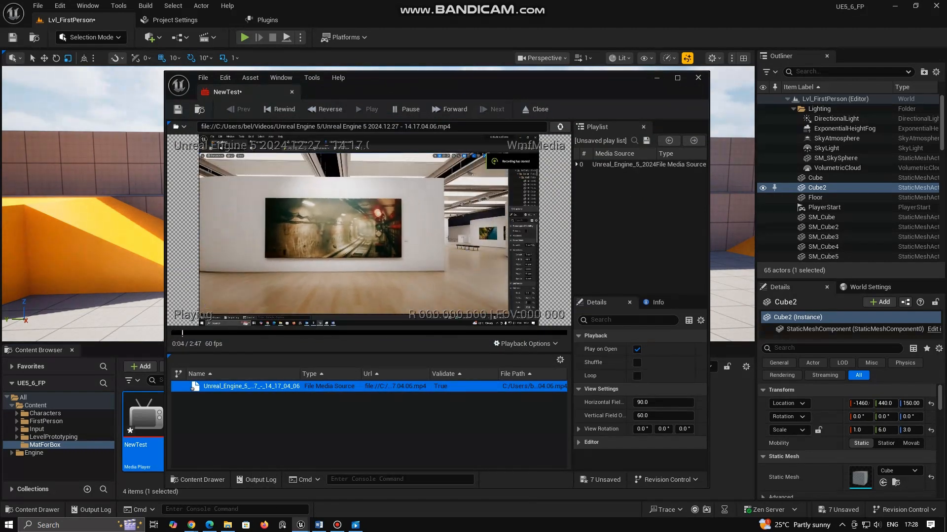
left_click(697, 78)
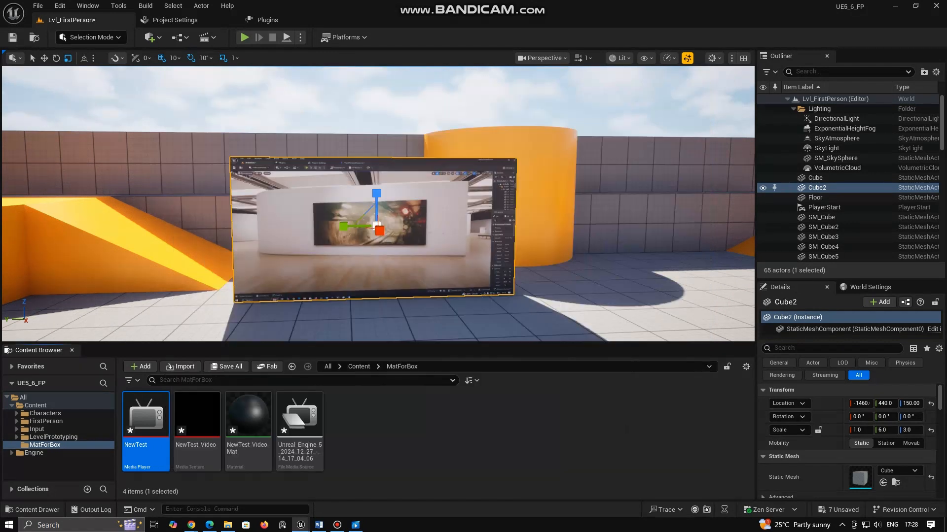
Step: Save all modified assets in the project
left_click(493, 434)
left_click(227, 368)
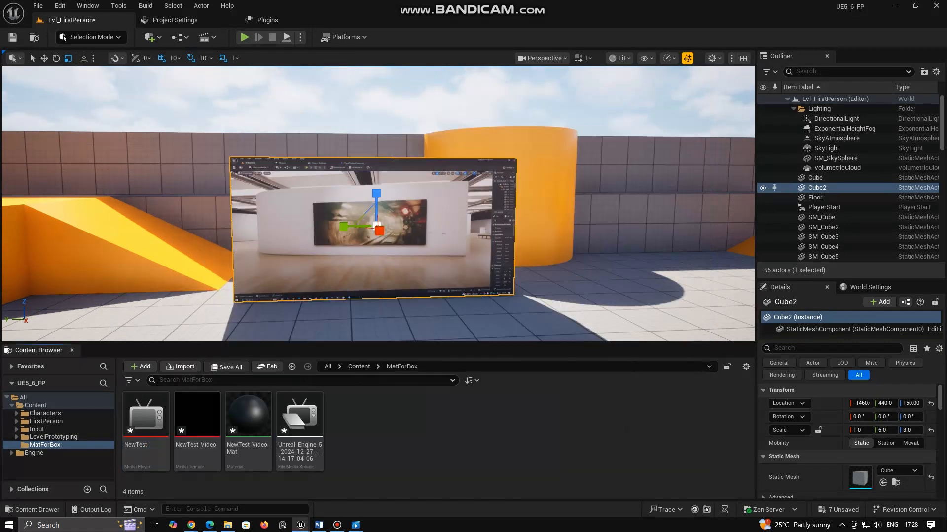
left_click(552, 375)
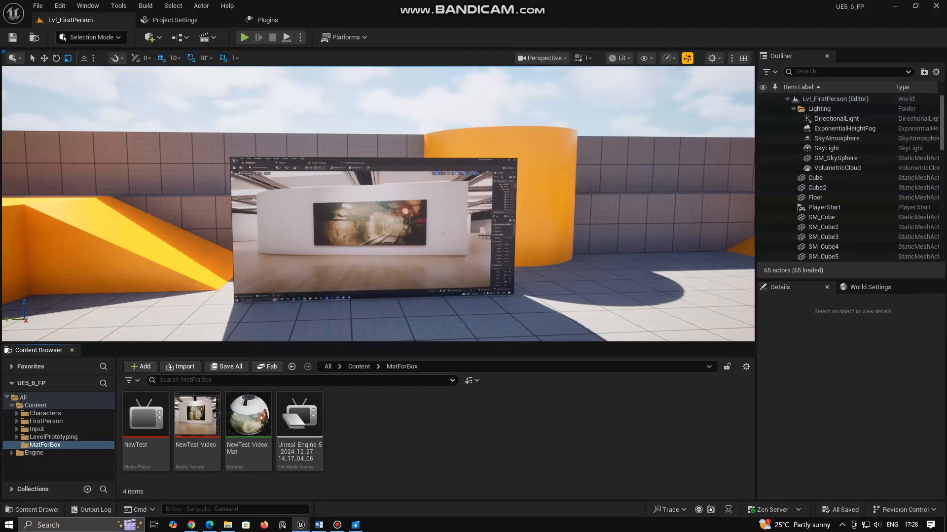
Step: Connect the Texture Sample's RGBA output to Emissive Color in NewTest_Video_Mat, save the material and close it
left_click(244, 423)
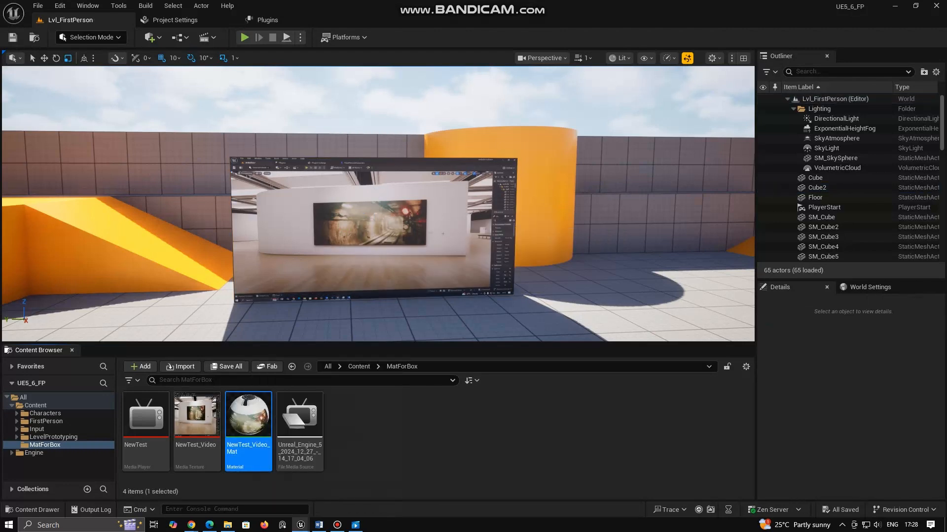
double_click(243, 423)
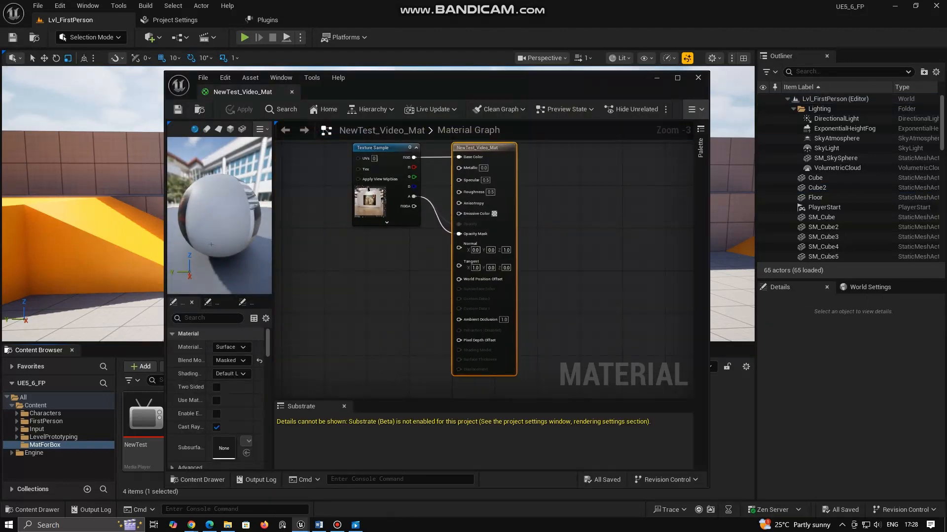
left_click(677, 77)
scroll(306, 212, "up", 3)
right_click_drag(307, 212, 448, 318)
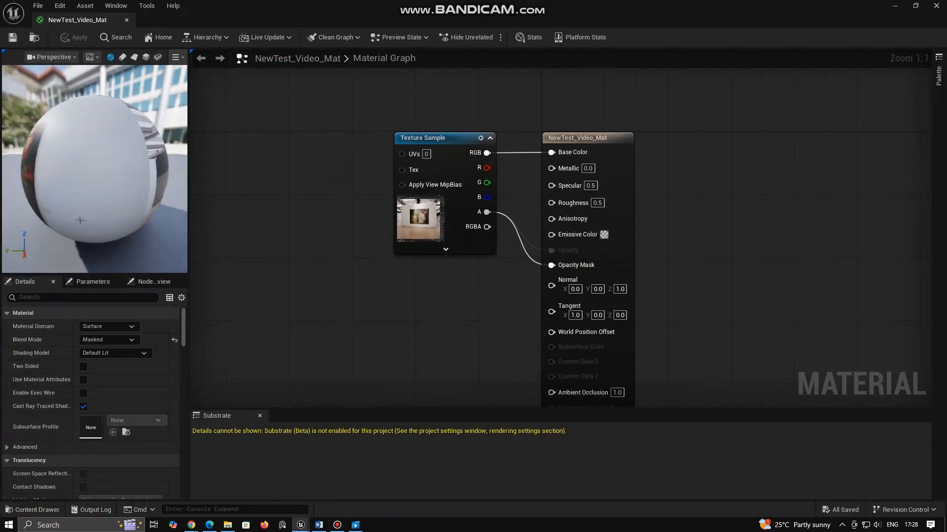
left_click_drag(439, 139, 365, 131)
left_click_drag(413, 219, 547, 237)
left_click(12, 37)
left_click(126, 20)
Step: Run the level in play mode to check the video cube, stop it and dismiss the Message Log
middle_click_drag(378, 203, 388, 217)
left_click(245, 38)
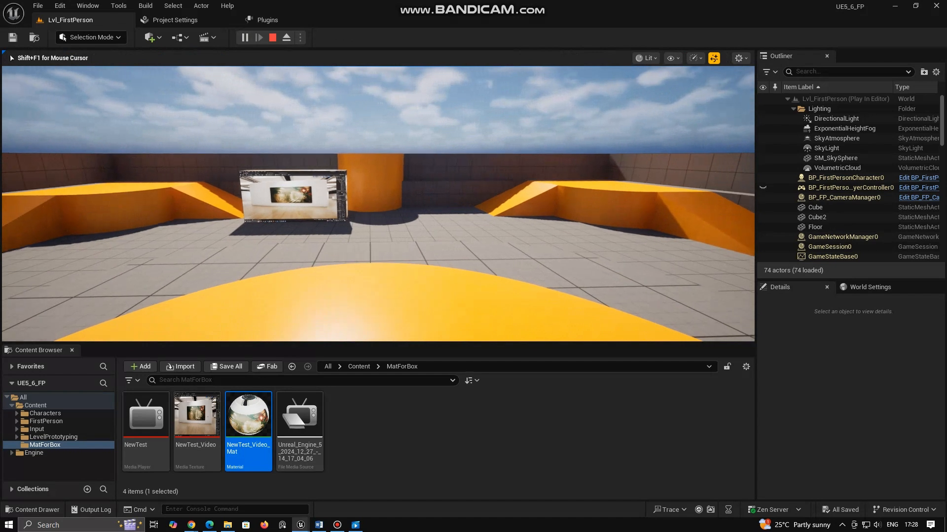
key("Escape")
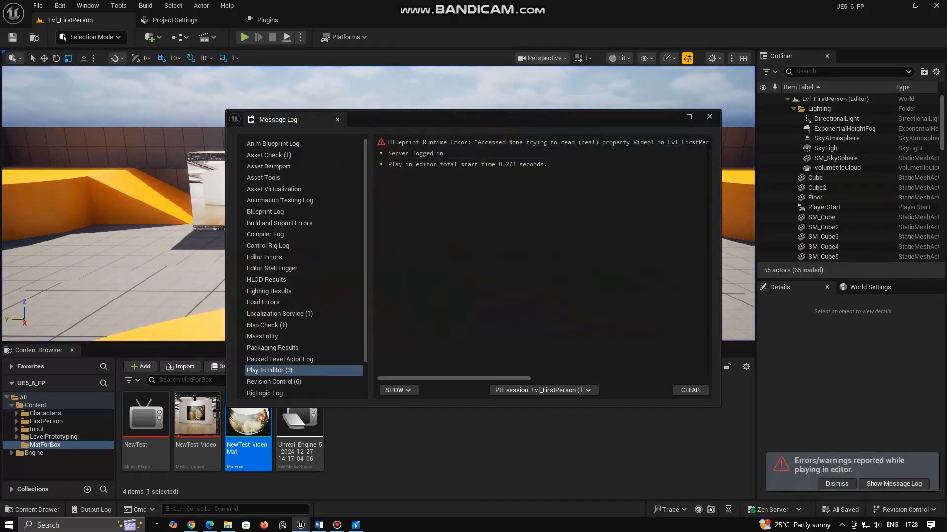
left_click(709, 117)
Step: Open the Level Blueprint and add an Event BeginPlay node to its event graph
left_click(180, 37)
mouse_move(230, 86)
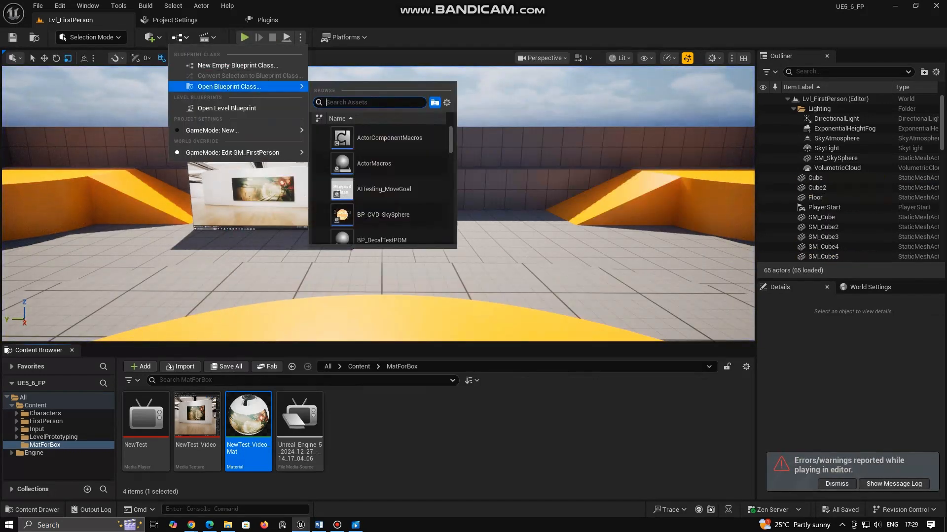
left_click(227, 108)
right_click(294, 220)
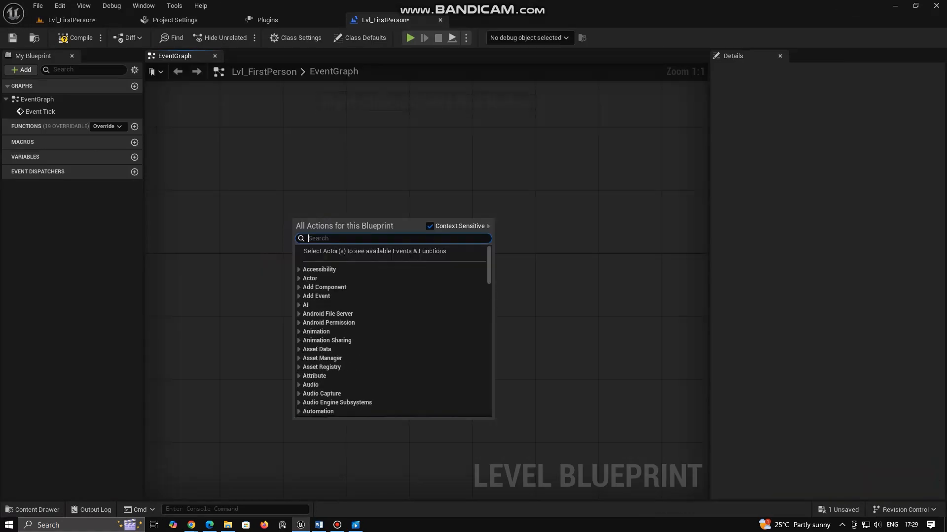
type("event")
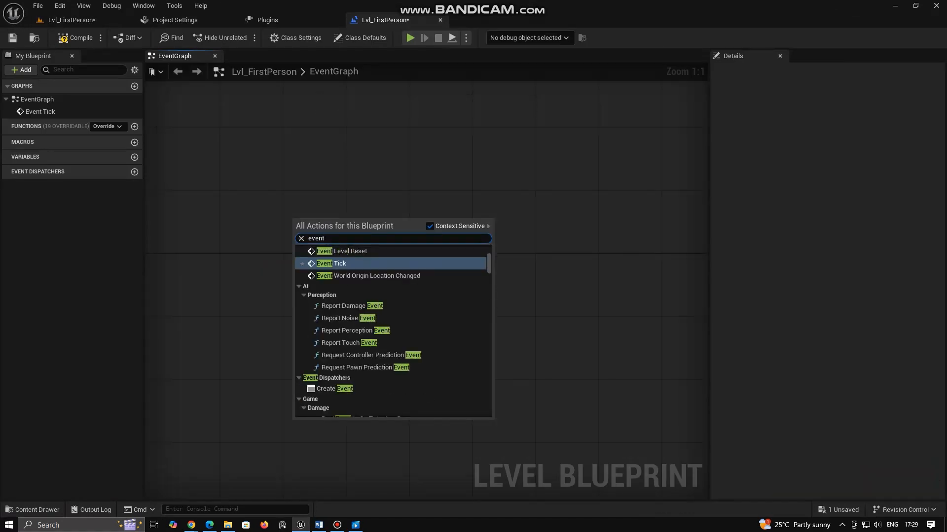
type(" b")
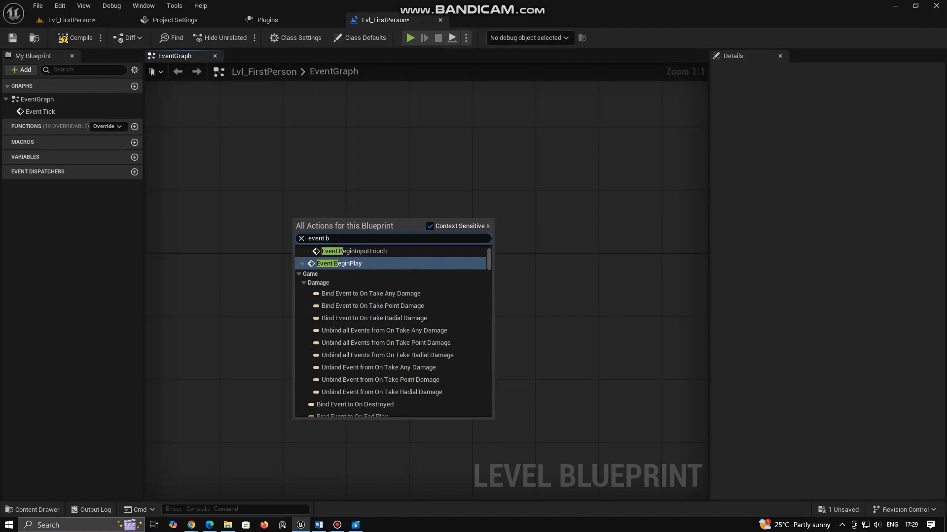
key("Return")
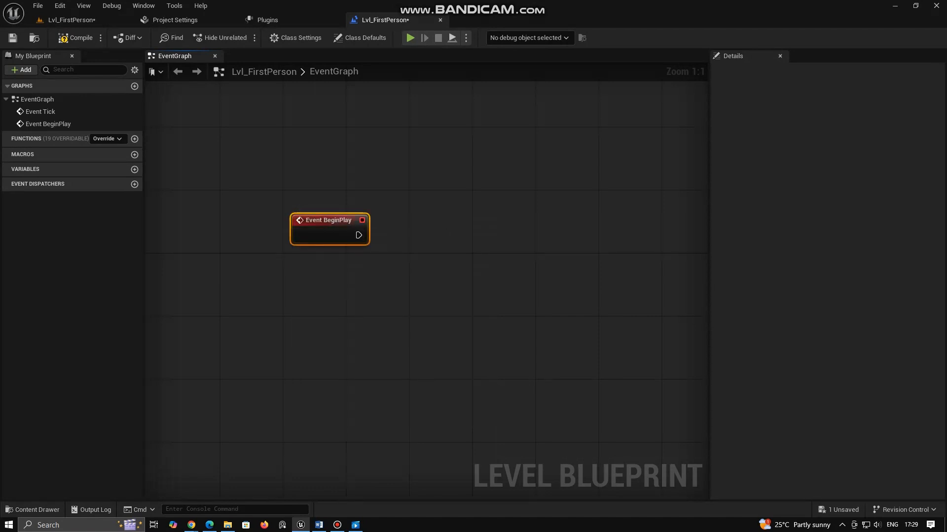
Step: Create a TestMedia variable of Media Player object type, compile the blueprint and set its default value to NewTest
left_click(134, 169)
type("TestMedia")
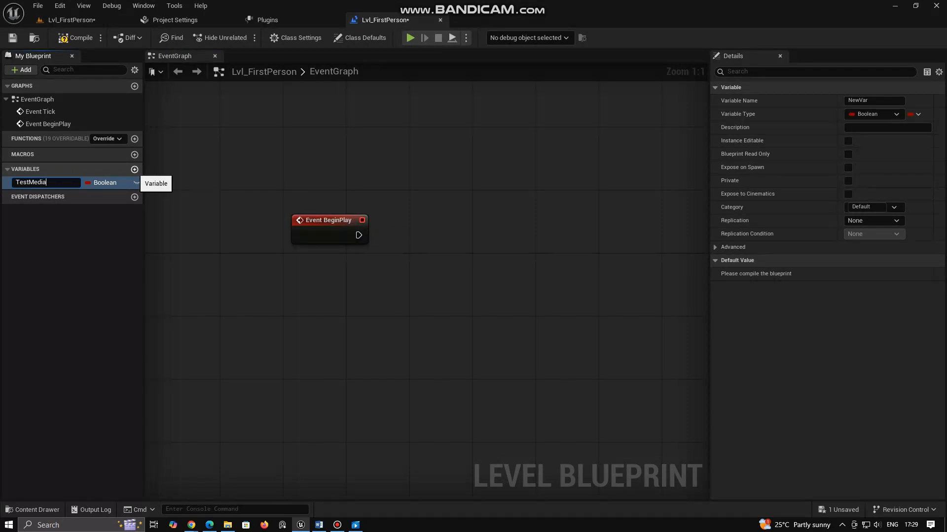
key("Return")
left_click(101, 182)
type("mediap")
mouse_move(129, 288)
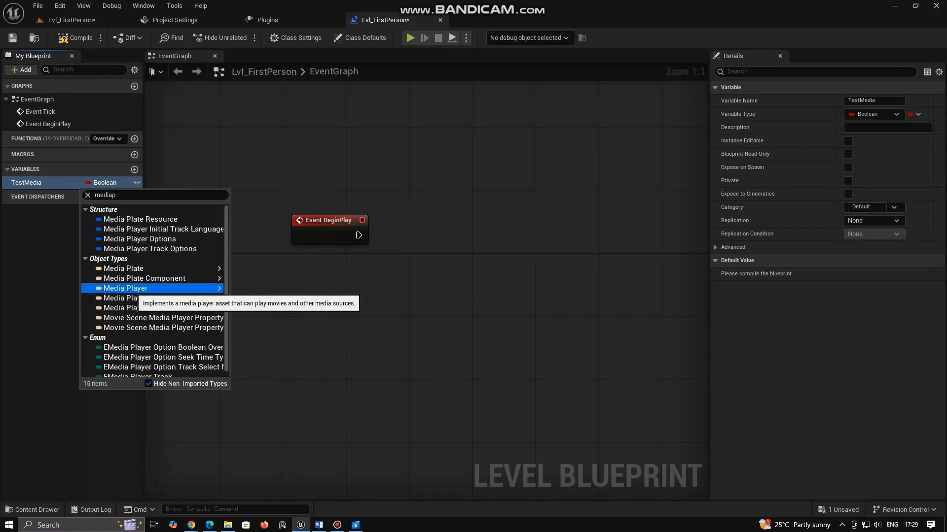
left_click(262, 269)
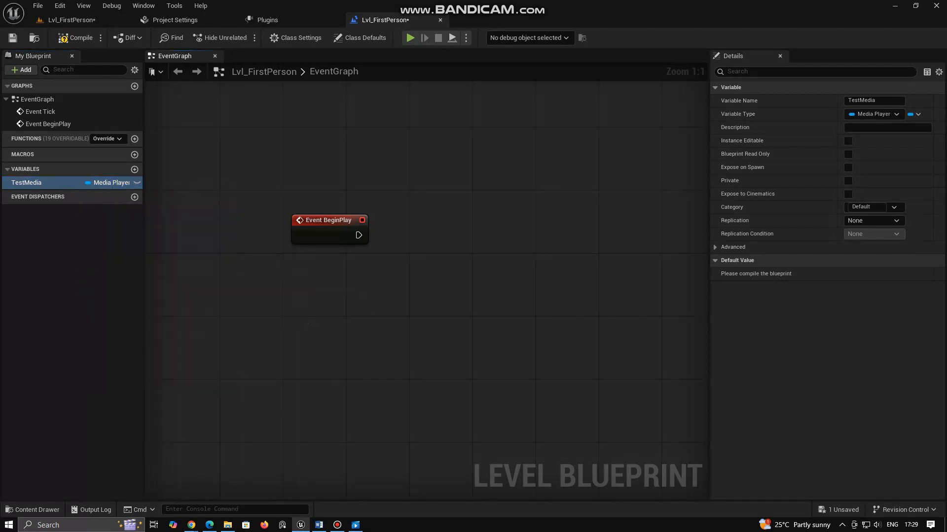
key("F7")
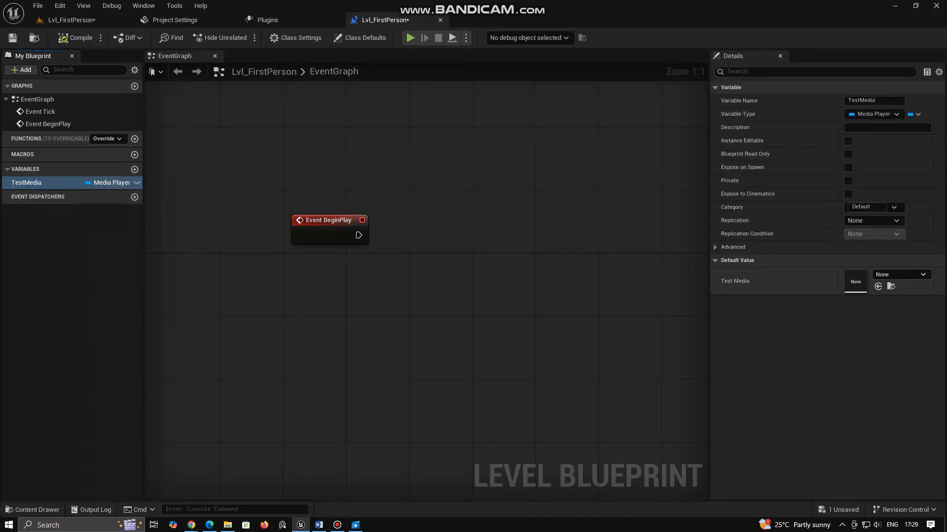
left_click(900, 275)
left_click(819, 397)
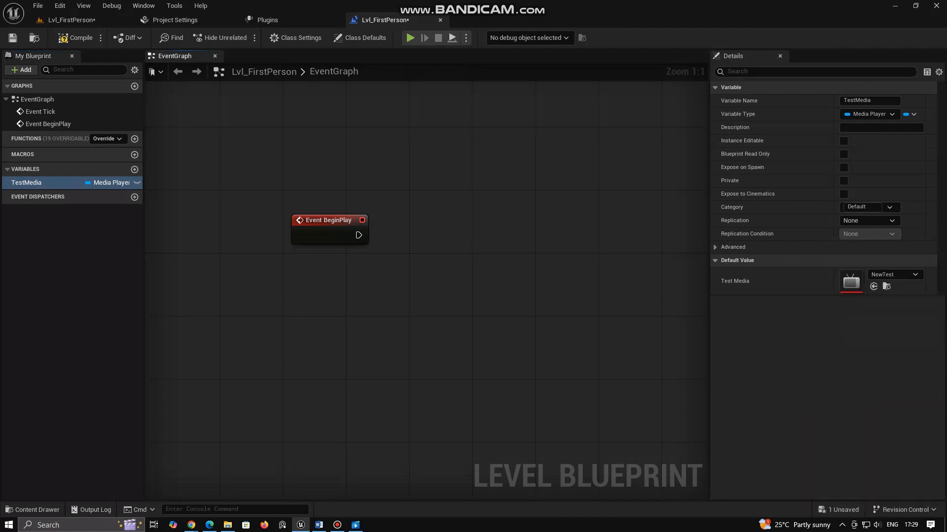
Step: Add a getter for TestMedia to the event graph and an Open Source node that targets it
left_click_drag(26, 182, 536, 245, "ctrl")
left_click(416, 291)
type("source")
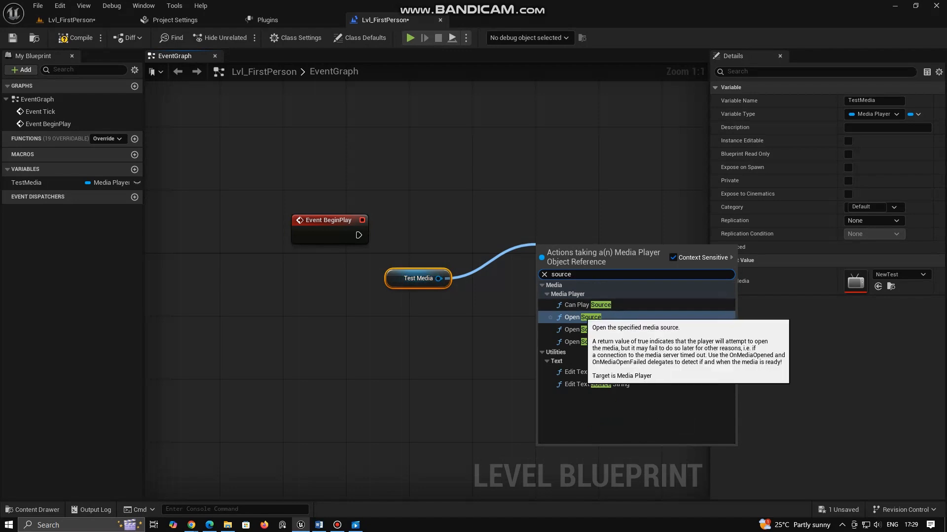
key("Return")
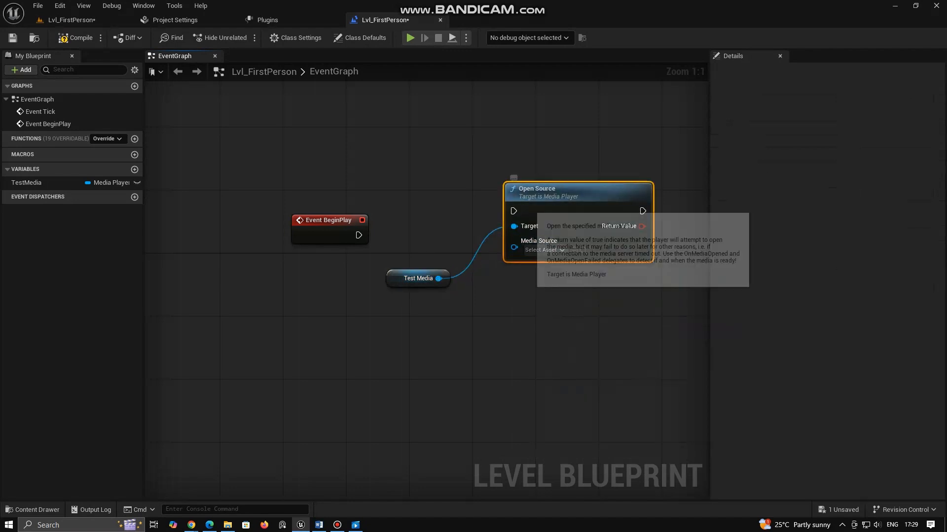
Step: Link Event BeginPlay to Open Source, choose the imported Unreal_Engine file as its media source, and save the Level Blueprint
left_click_drag(514, 211, 358, 235)
left_click(543, 250)
left_click(616, 315)
left_click_drag(418, 278, 386, 286)
left_click(13, 38)
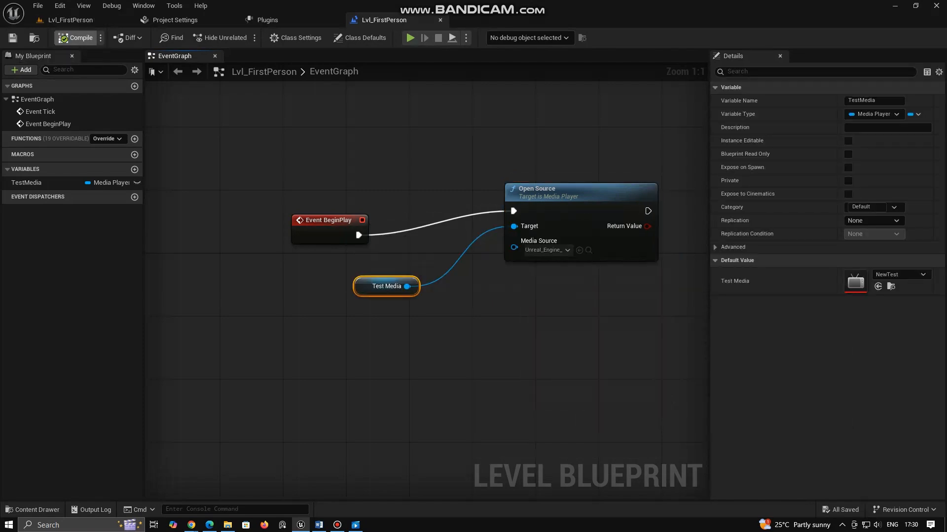
Step: Return to the Lvl_FirstPerson level view and lower the directional light to a sunset angle
left_click(71, 20)
right_click_drag(378, 204, 314, 189)
key("w")
key("s")
key("w")
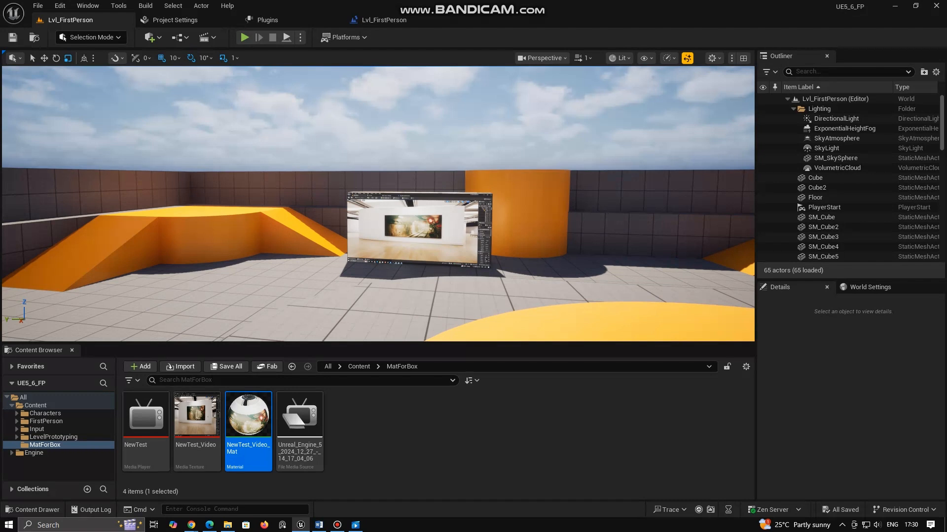
key("ctrl+l")
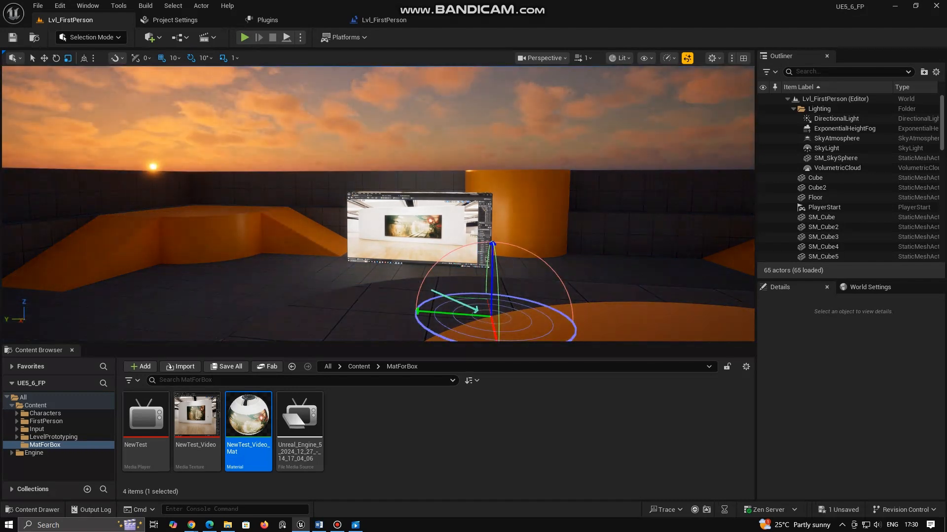
Step: Run the level in play mode, walk up to the video cube to check its playback, and stop
left_click(245, 38)
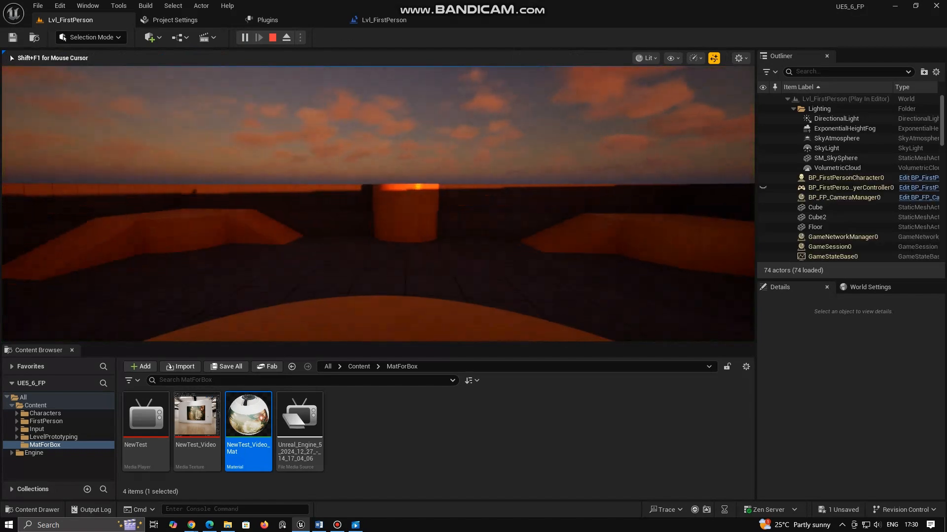
key("w")
key("w")
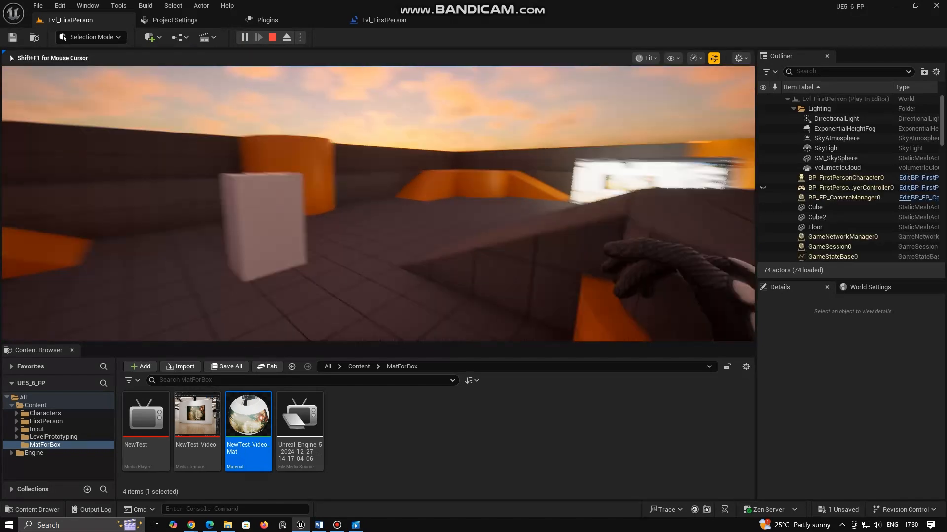
key("w")
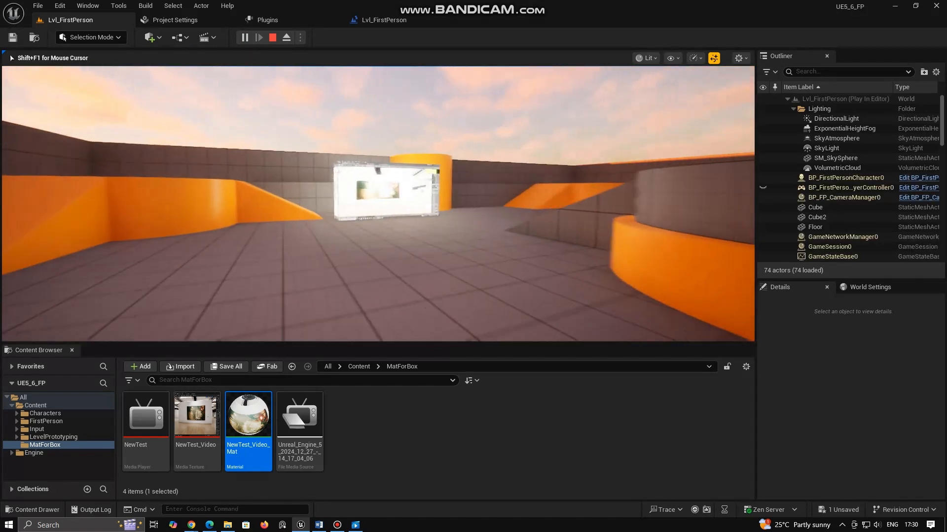
key("w")
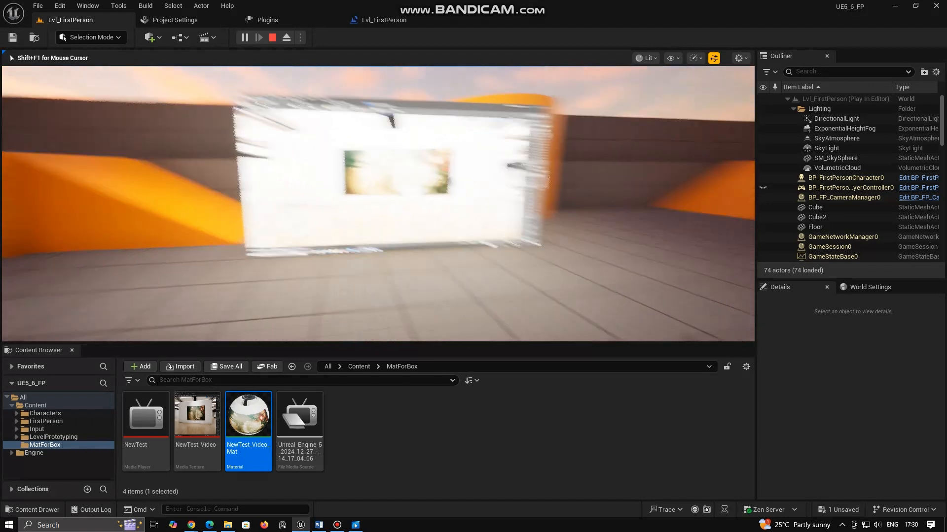
key("Escape")
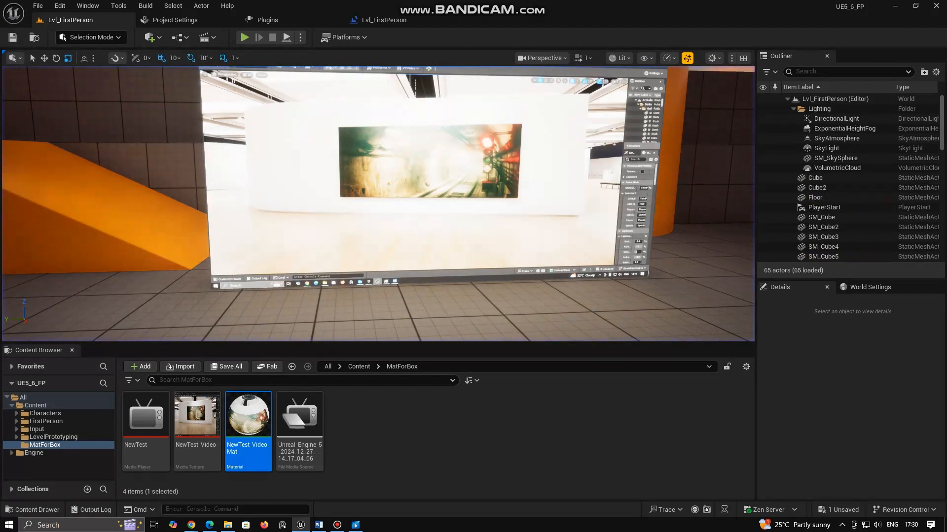
Step: Reopen NewTest_Video_Mat and move the Texture Sample node farther from the material result node
double_click(249, 424)
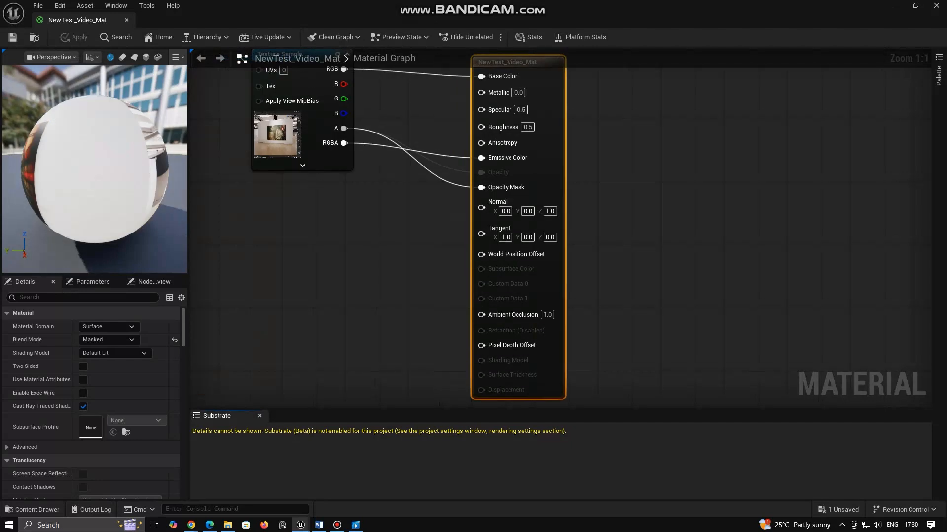
right_click_drag(363, 206, 460, 303)
left_click_drag(400, 160, 281, 160)
left_click(477, 363)
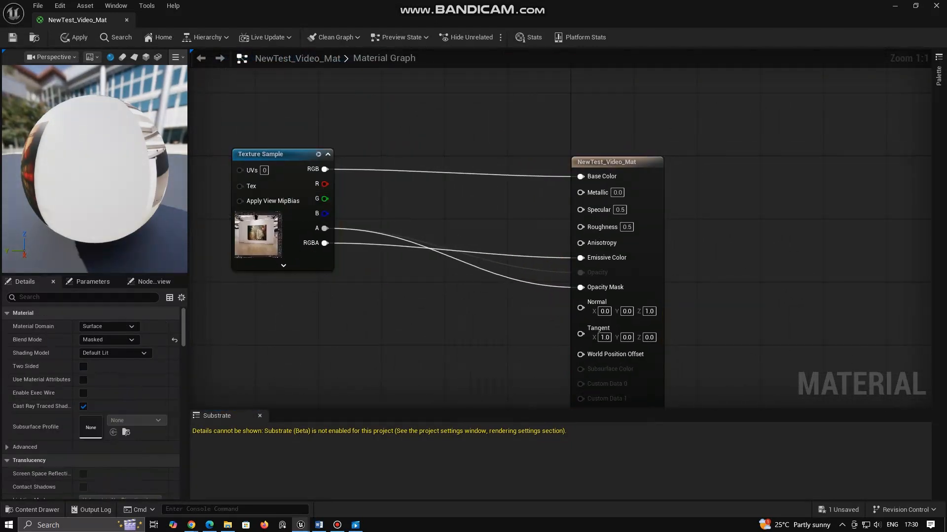
right_click(440, 362)
type("c")
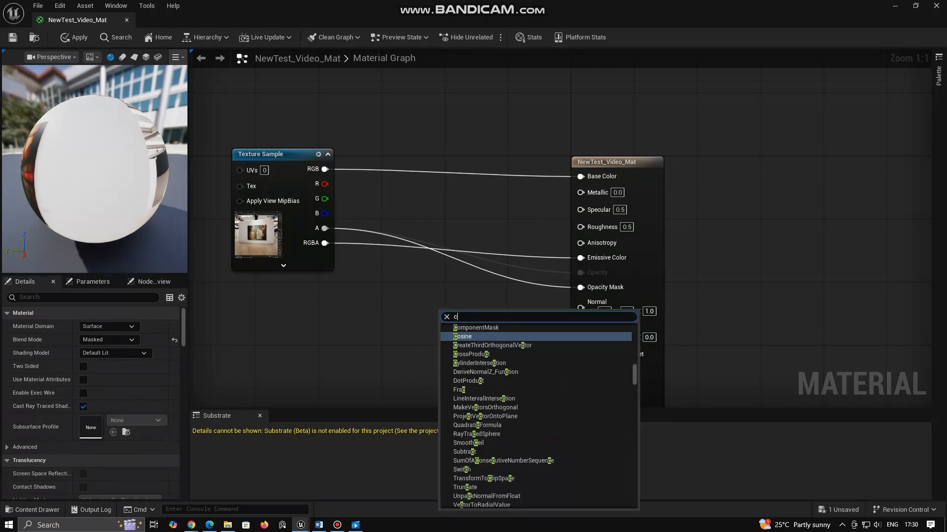
type("ons")
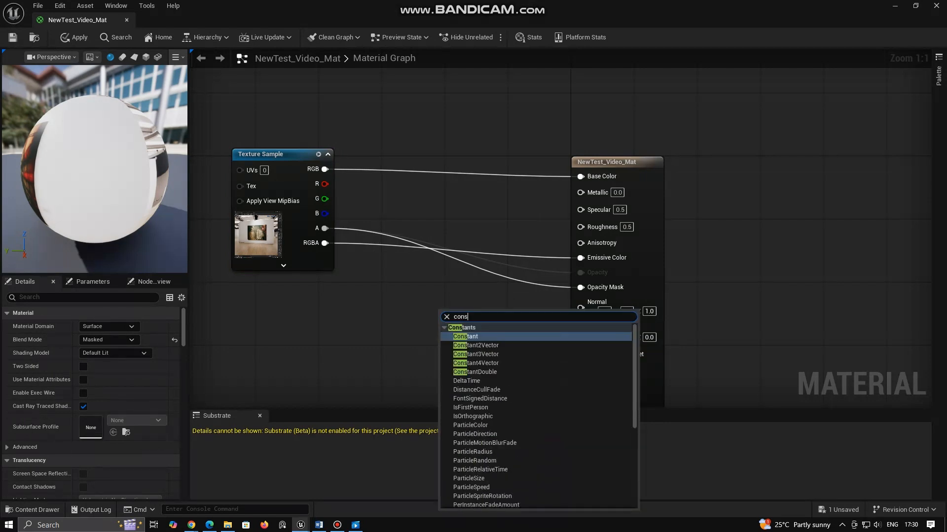
key("Escape")
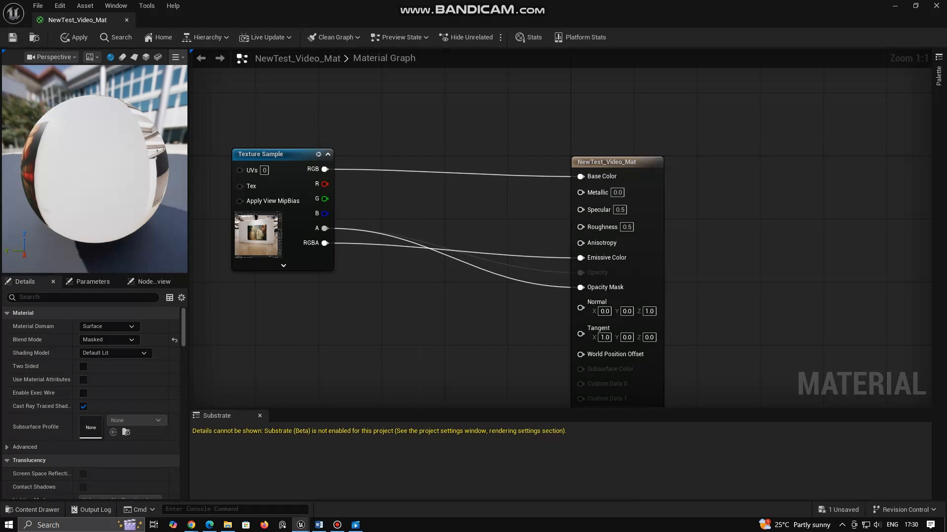
Step: Add a Constant node below the Texture Sample and a Multiply node beside the material result node
key("1")
left_click(468, 308)
left_click_drag(496, 313, 409, 296)
key("m")
left_click(500, 227)
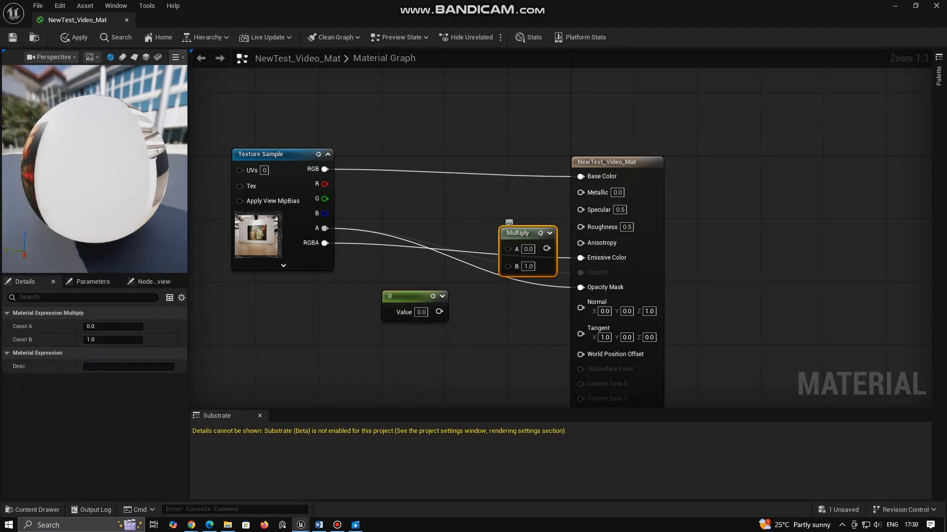
Step: Wire the texture's RGBA output into Multiply's A input, disconnect the Emissive Color input, and save the material
left_click_drag(522, 235, 522, 212)
left_click_drag(324, 244, 507, 225)
left_click_drag(438, 312, 580, 258)
left_click(564, 258, "alt")
key("ctrl+s")
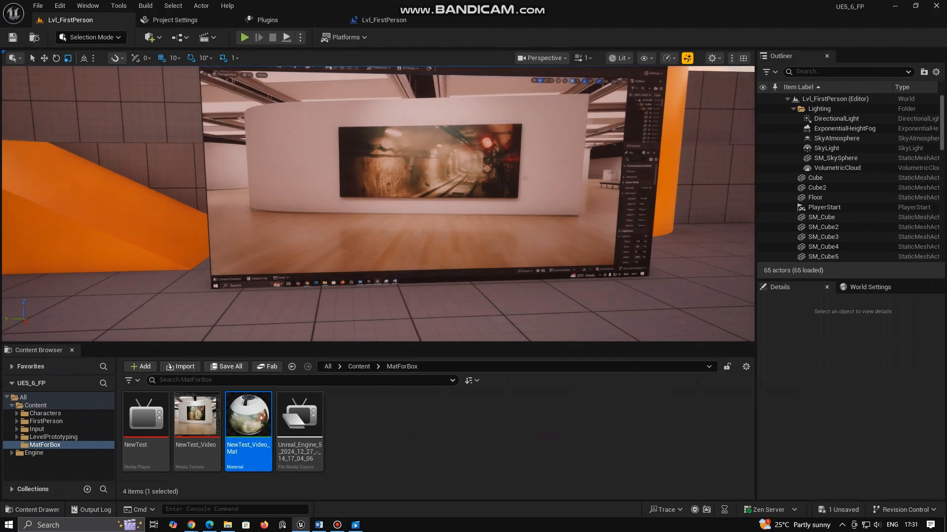
Step: Run the level in play mode, view the video cube from several positions, and stop
key("alt+p")
key("w")
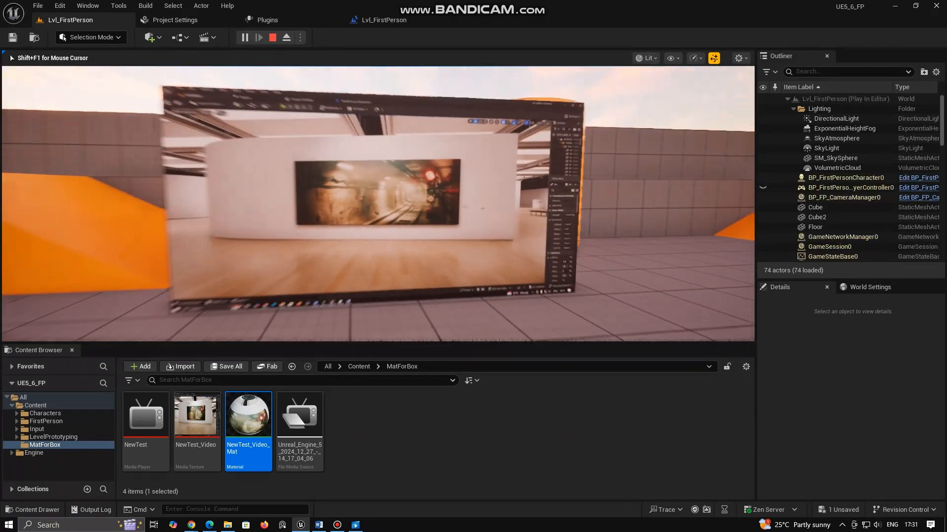
key("s")
key("d")
key("Escape")
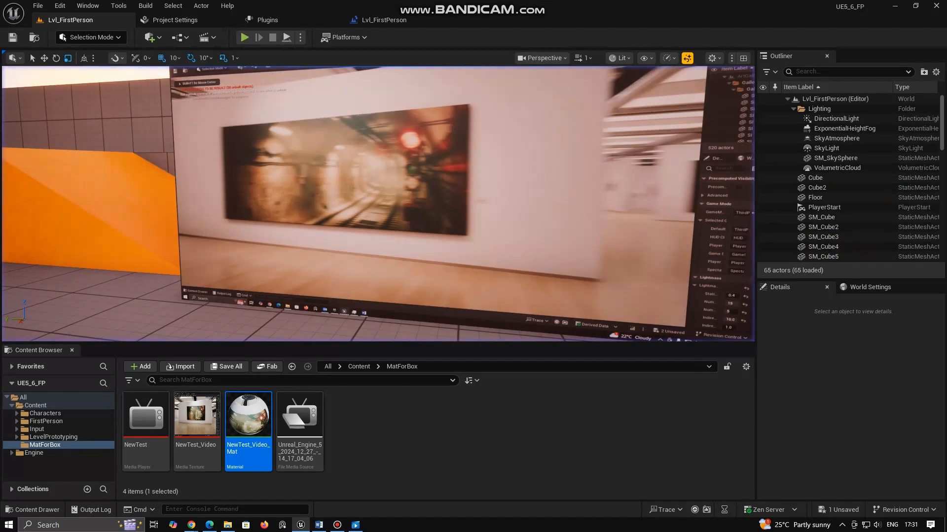
key("s")
right_click_drag(378, 204, 454, 197)
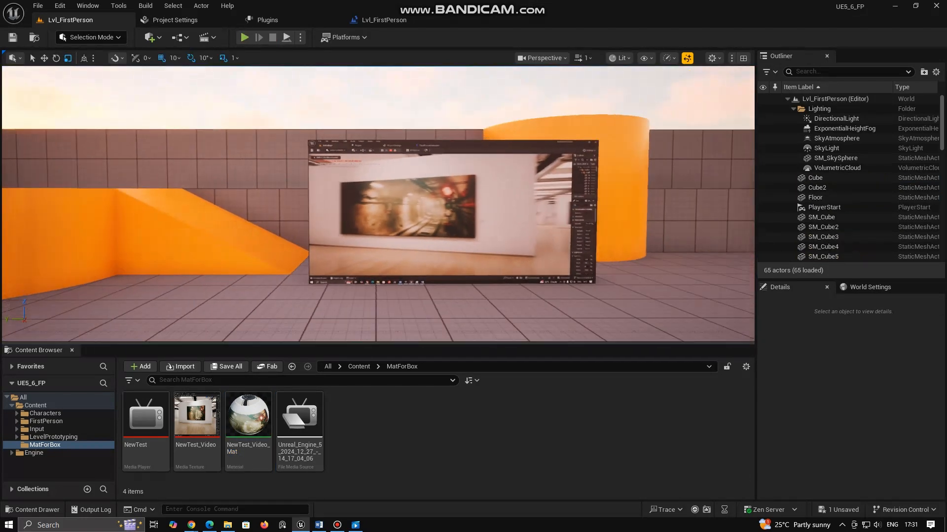
Step: Place a Rect Light in the level in front of the video cube
left_click(379, 99)
key("ctrl+l")
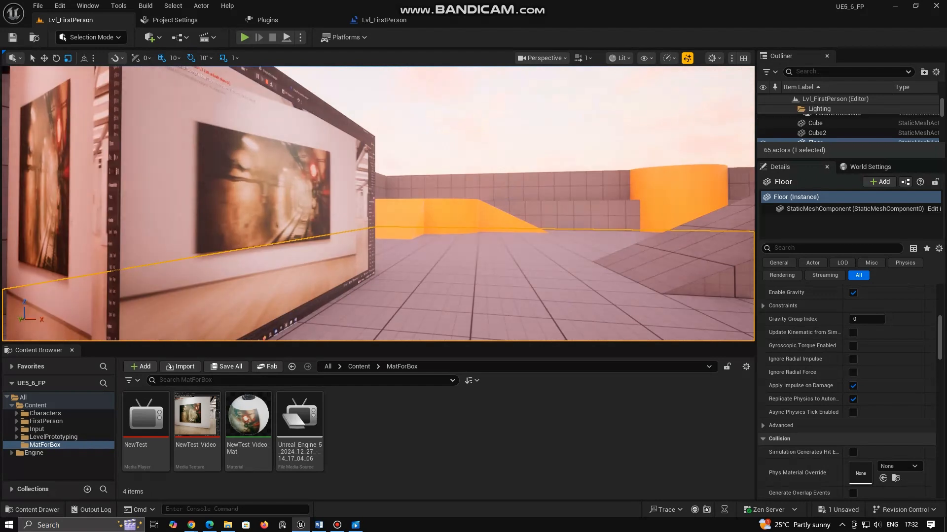
right_click_drag(378, 204, 241, 204)
key("d")
key("s")
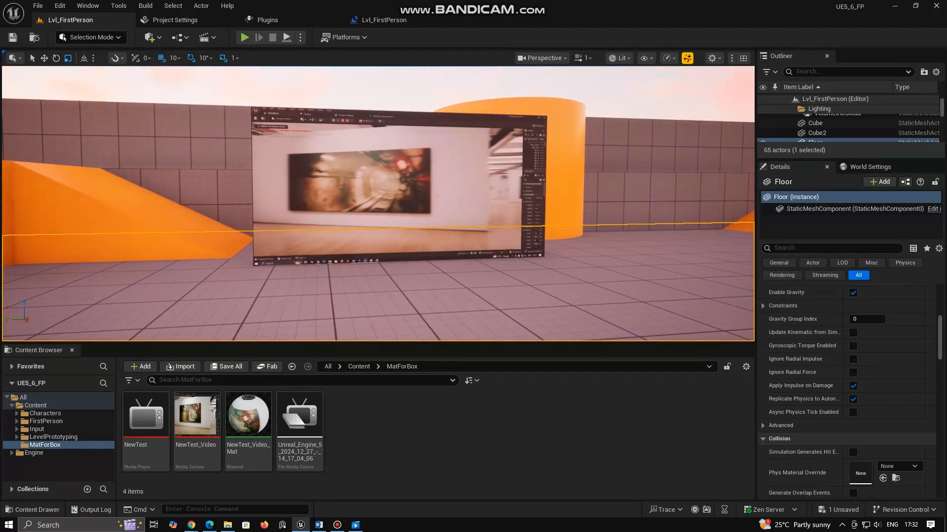
left_click(149, 37)
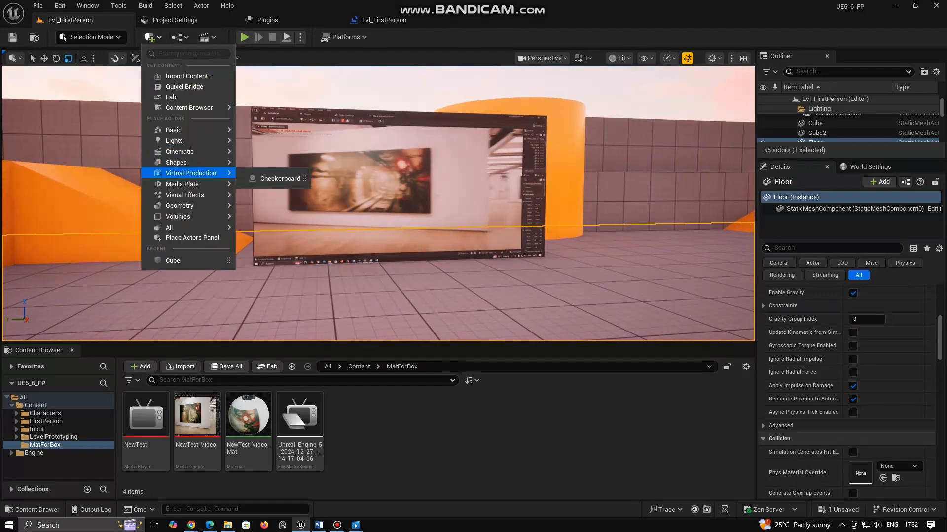
mouse_move(188, 151)
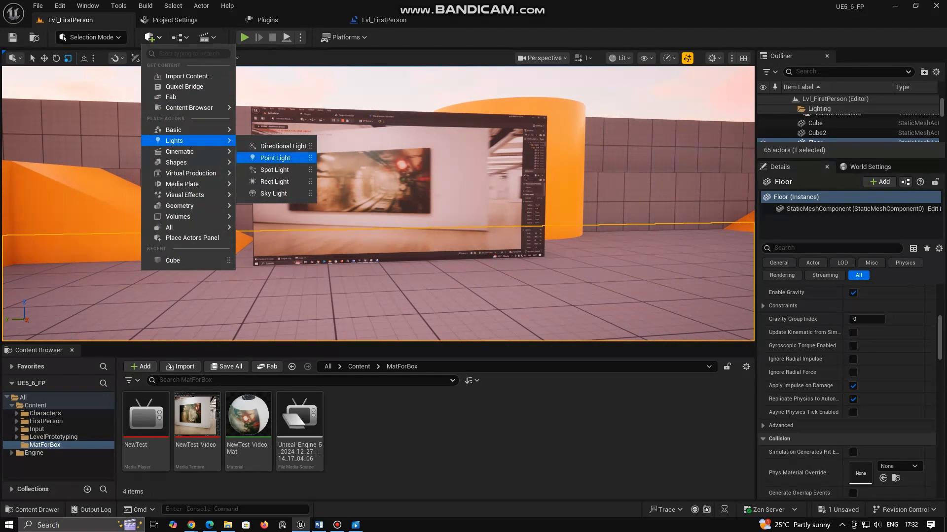
left_click_drag(283, 183, 400, 210)
Step: Rotate and move the Rect Light to the front face of the video cube, at about -1400, 460, 160, with a 1700 attenuation radius
right_click_drag(400, 210, 518, 195)
key("a")
key("w")
key("r")
key("e")
left_click_drag(369, 168, 327, 176)
key("w")
right_click_drag(345, 197, 212, 197)
key("d")
scroll(848, 394, "up", 6)
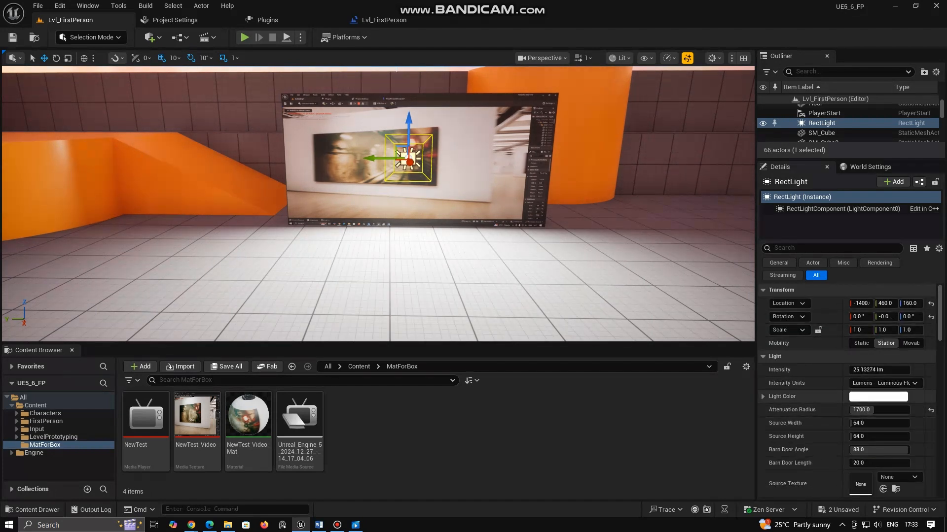
Step: Set the Rect Light's source width to 512, source height to 224 and intensity to 12 lumens
left_click_drag(857, 423, 884, 424)
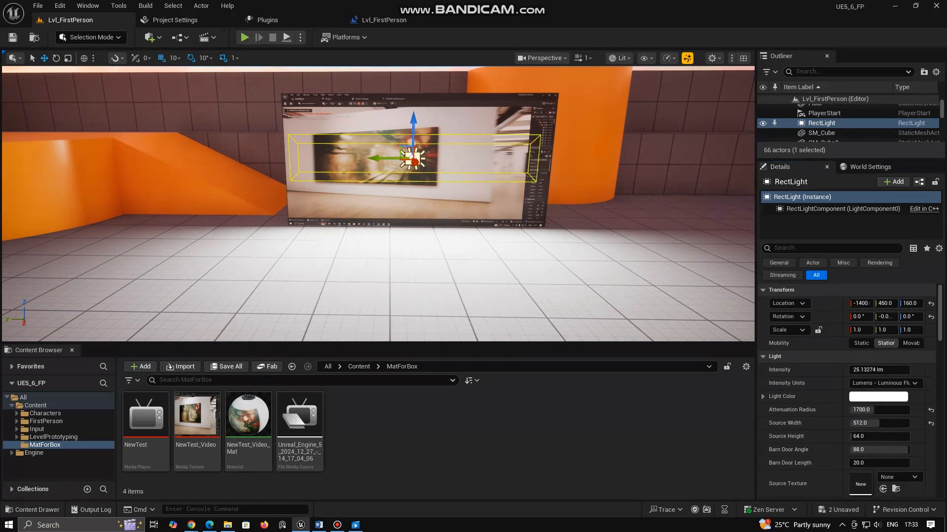
left_click_drag(853, 436, 862, 437)
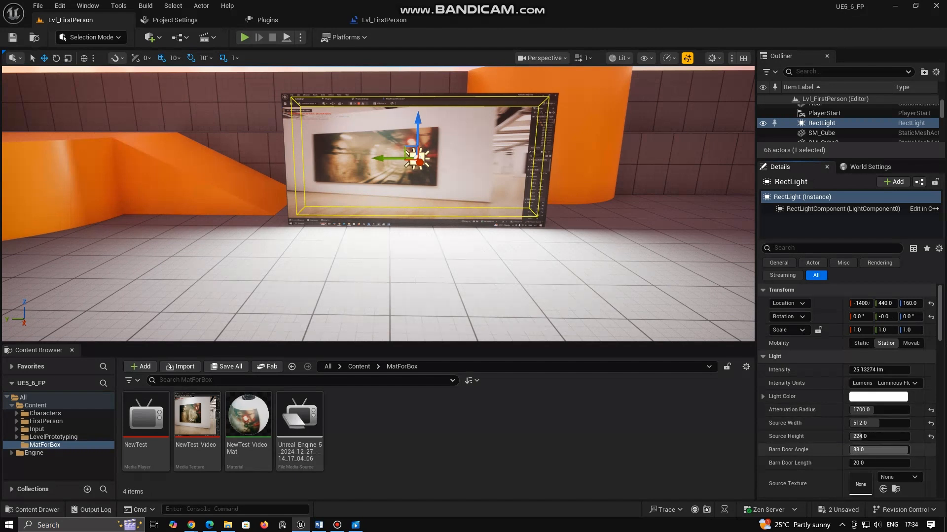
type("20")
key("Return")
type("12")
key("Return")
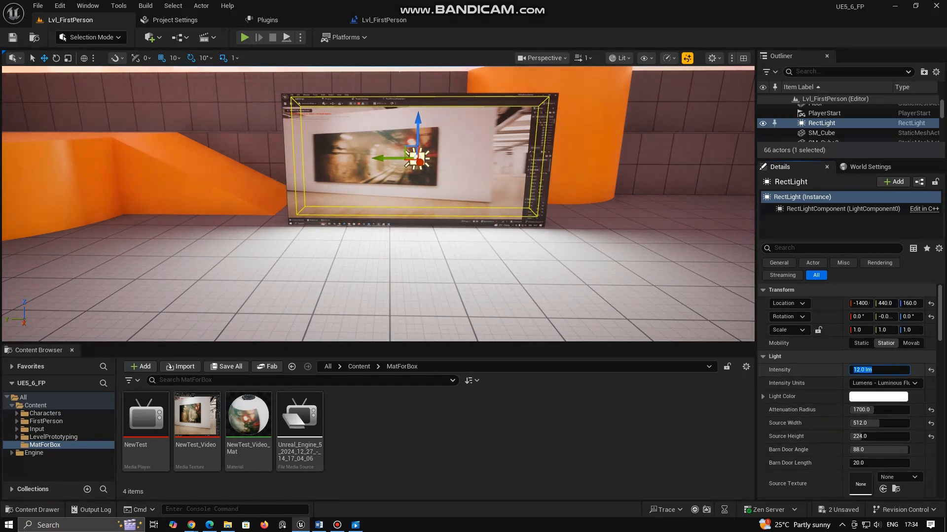
Step: Assign NewTest_Video as the Rect Light's source texture and rotate the level's sunlight until the scene is dark
scroll(847, 390, "down", 1)
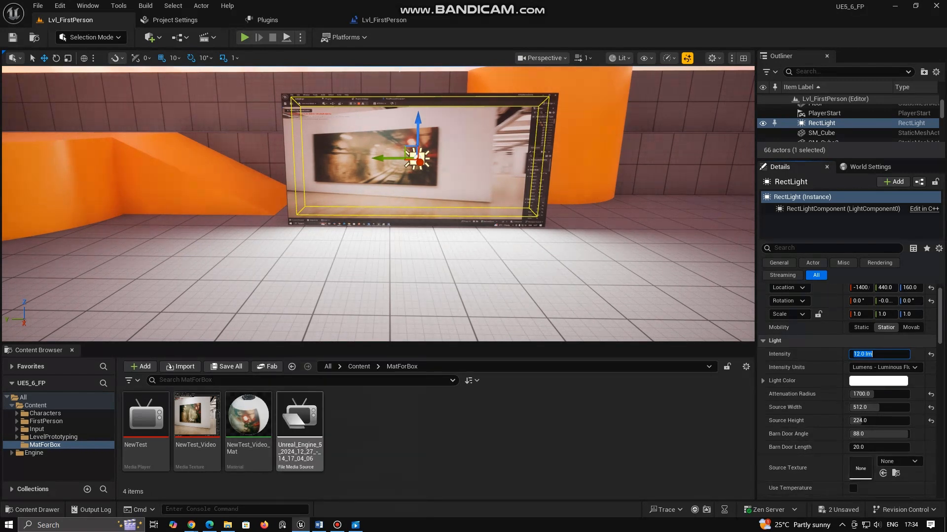
left_click(900, 461)
left_click(899, 462)
left_click(263, 434)
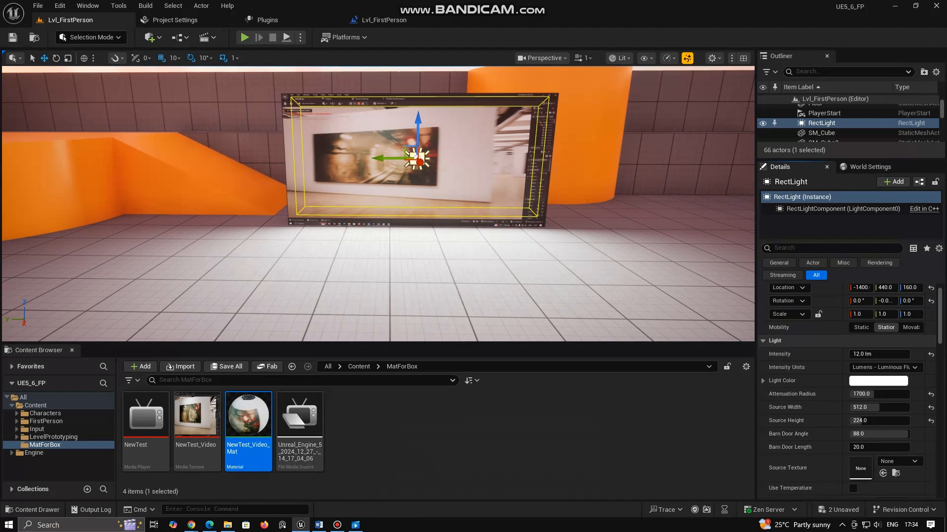
left_click(199, 425)
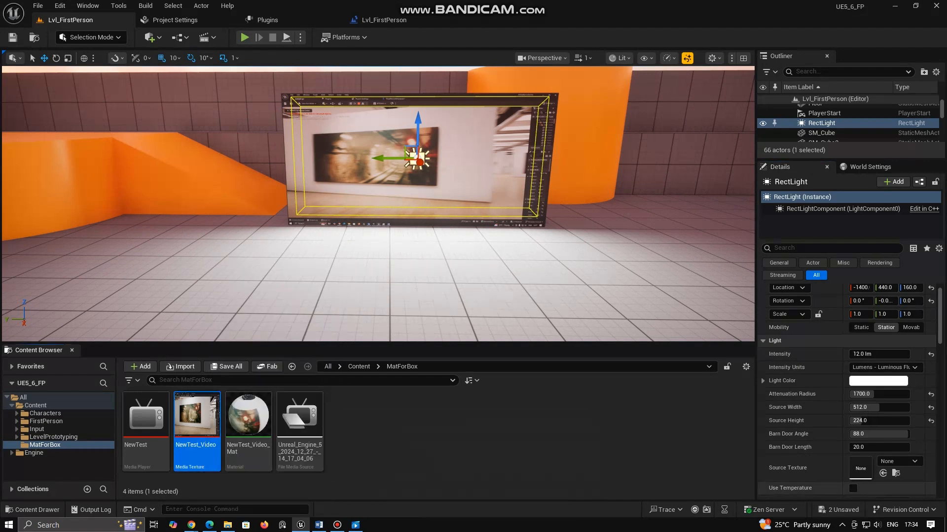
left_click(883, 474)
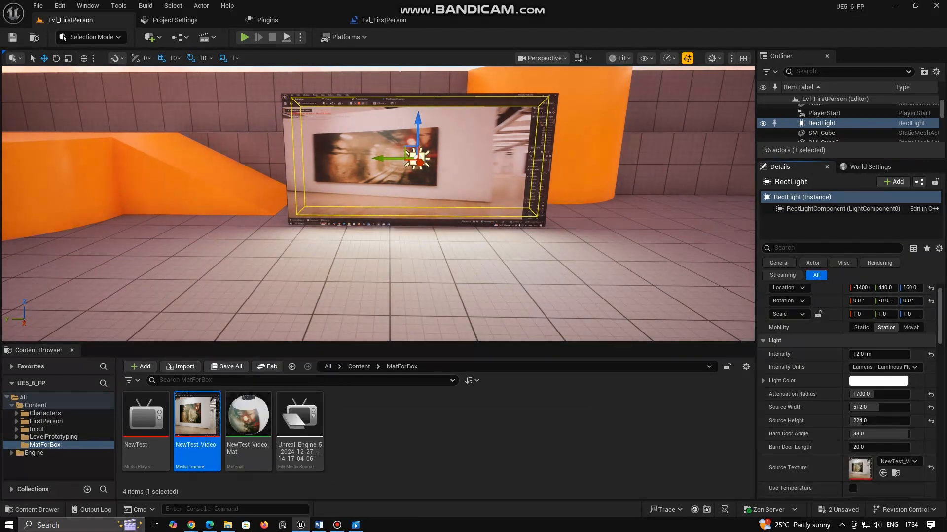
right_click_drag(444, 221, 426, 209)
key("ctrl+l")
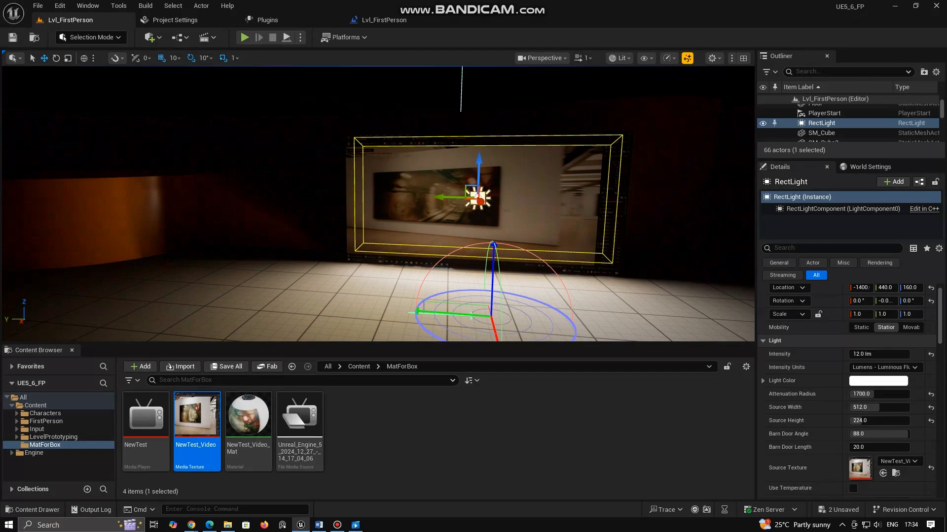
Step: Set the Constant feeding Multiply's B input in NewTest_Video_Mat to 0.3 and save the material
key("F11")
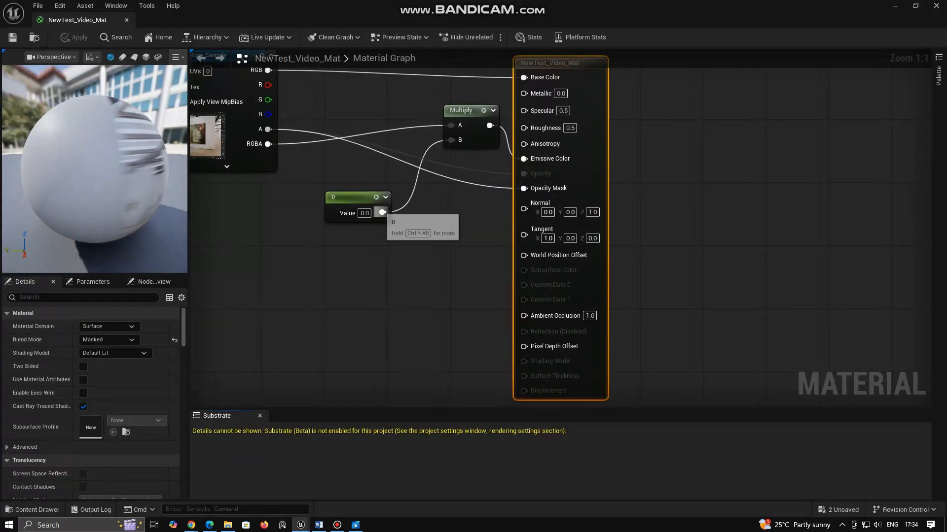
left_click(365, 213)
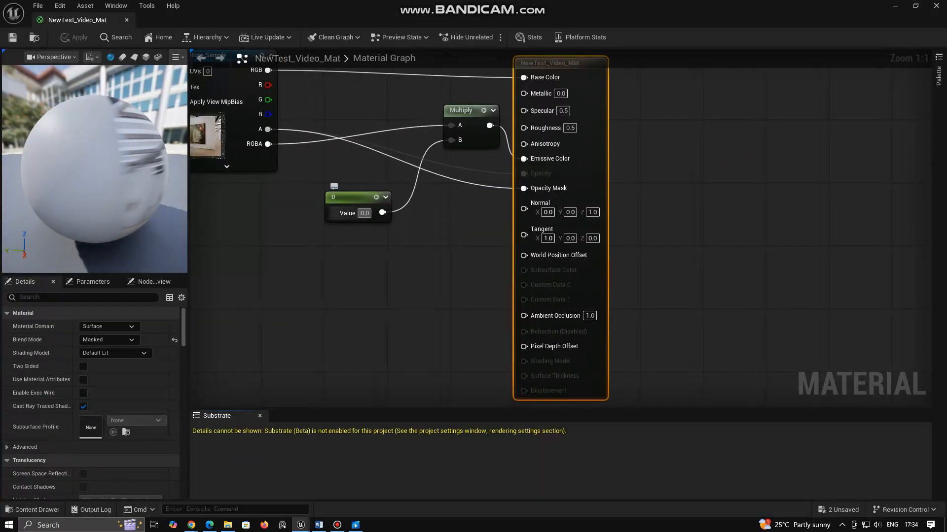
type("0.3")
key("Return")
left_click(13, 38)
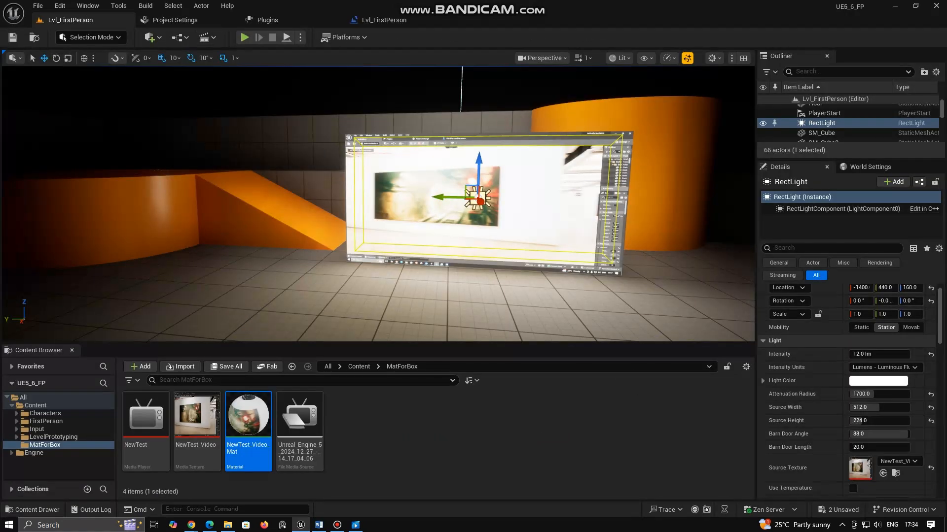
Step: Run the darkened level in play mode to check the screen's brightness and the light it casts, then stop
key("alt+p")
key("w")
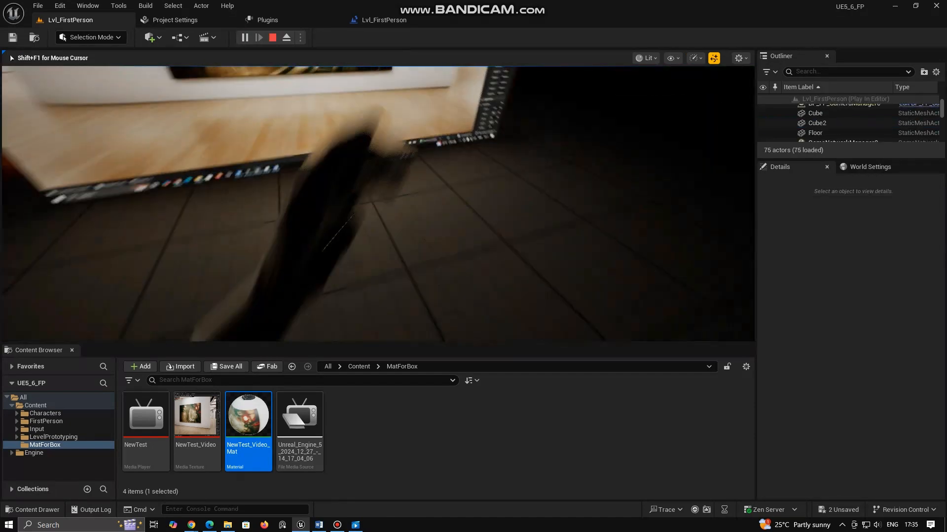
key("s")
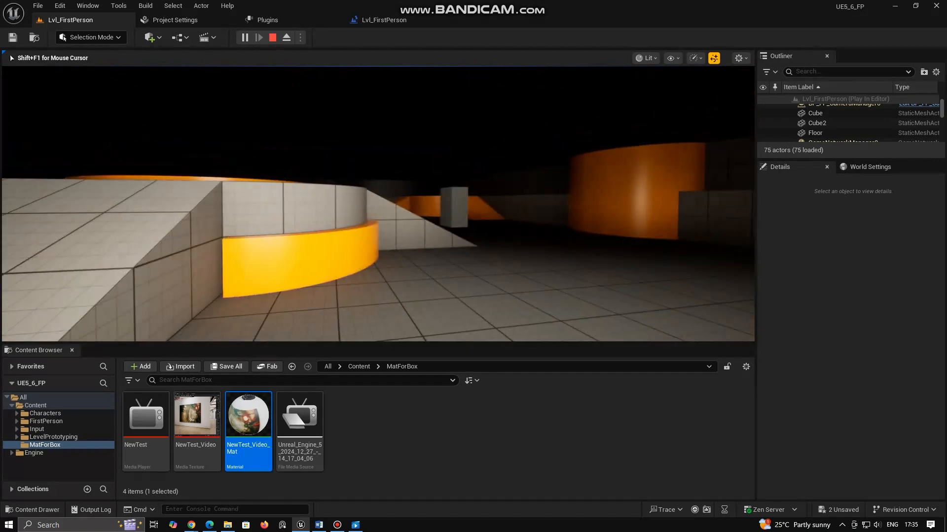
key("Escape")
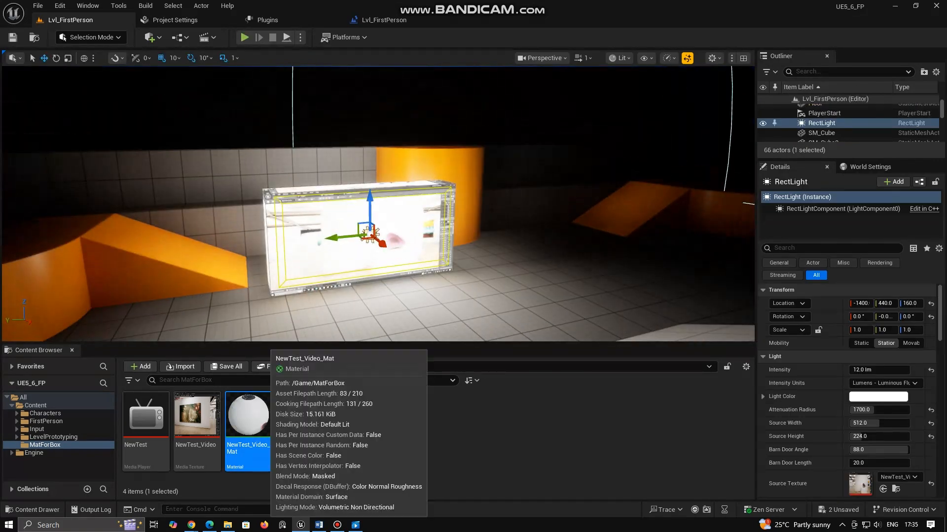
Step: Reopen NewTest_Video_Mat, adjust the Constant's brightness value, apply the material, and return to the level
double_click(246, 424)
key("Return")
right_click_drag(376, 246, 468, 348)
left_click(74, 38)
left_click(70, 21)
left_click_drag(338, 238, 520, 220, "alt")
left_click(413, 223)
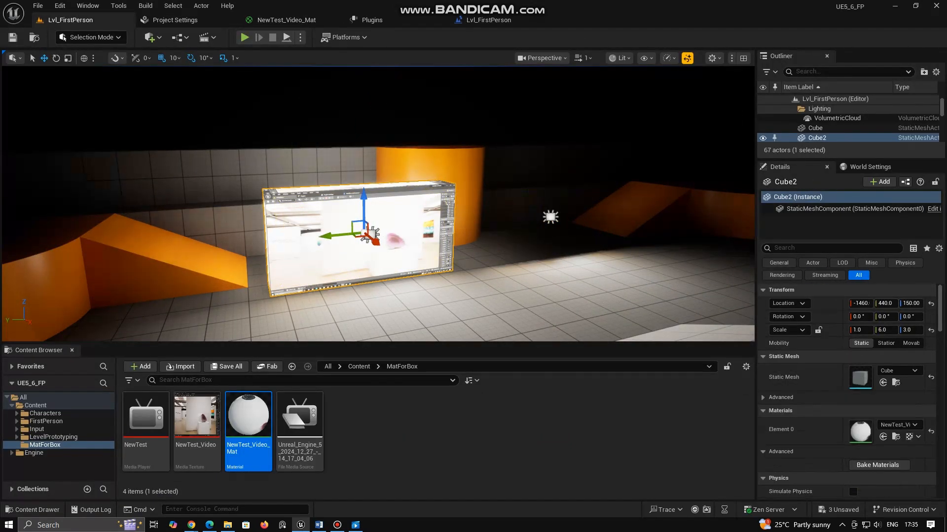
key("ctrl+z")
key("ctrl+z")
Step: Duplicate the video cube together with its Rect Light, place the copies farther along the floor, and rotate them 60 degrees
left_click(413, 223, "ctrl")
left_click_drag(339, 236, 525, 218, "alt")
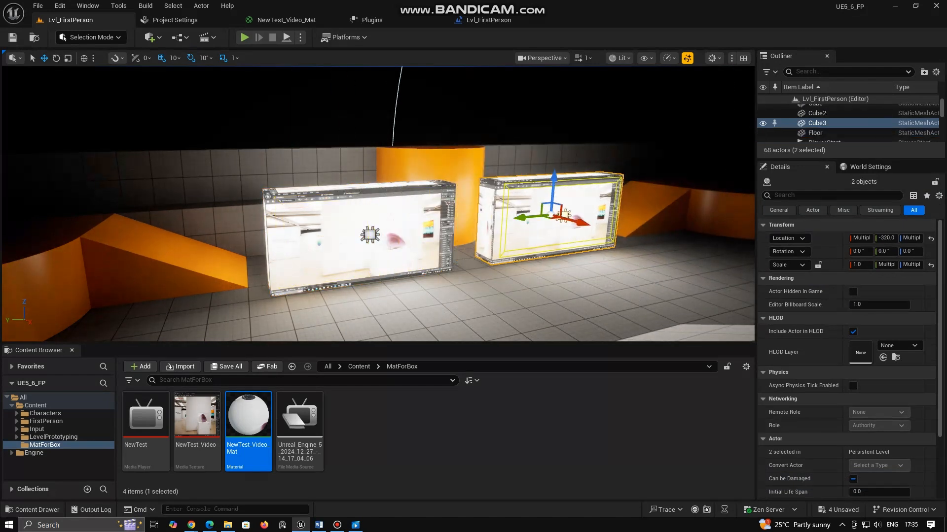
right_click_drag(525, 217, 587, 220)
key("e")
left_click_drag(419, 214, 528, 180)
Step: Import the Unreal_Engine_5_2024_12_17_-_13_08_01_09 video into MatForBox and apply a new Media Texture to the duplicated cube
left_click(180, 367)
left_click(349, 94)
left_click(296, 103)
left_click(349, 102)
left_click(513, 377)
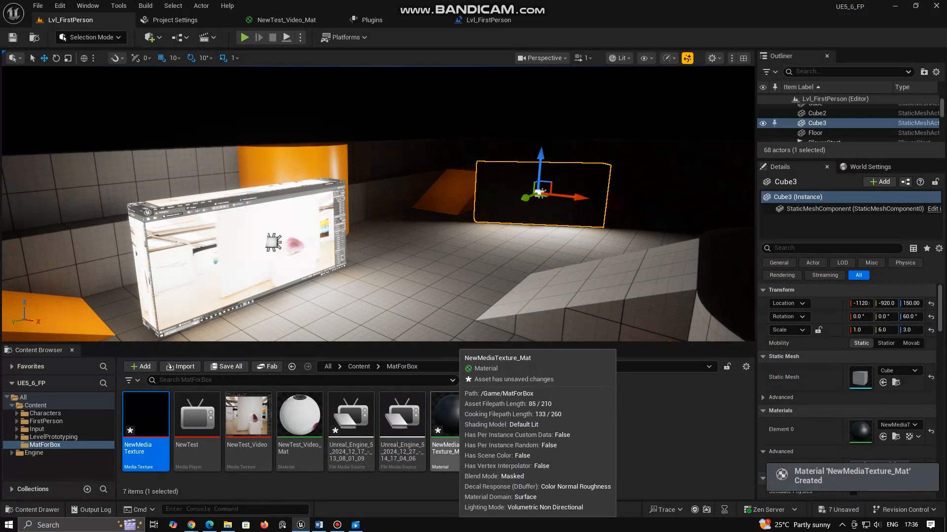
Step: Check the NewMediaTexture_Mat graph, play both video sources in the NewTest media player, and return to the level
double_click(453, 425)
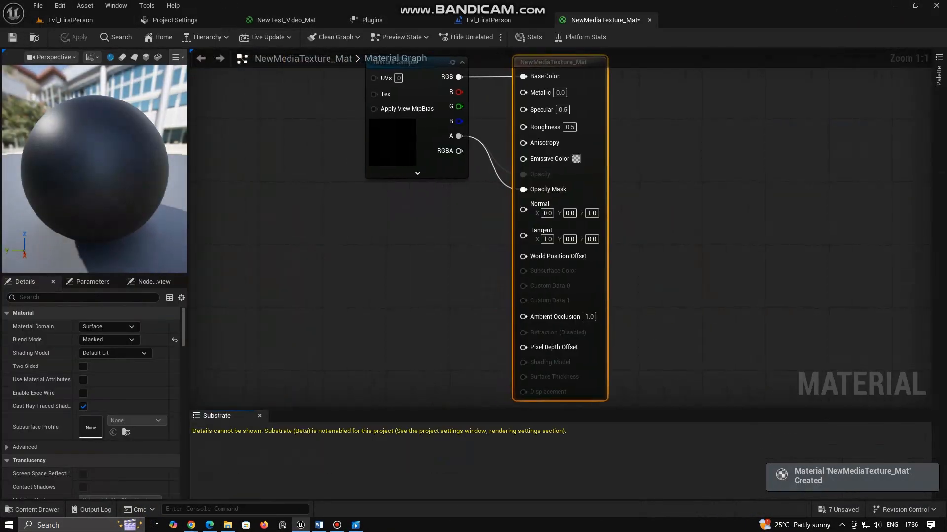
left_click(70, 20)
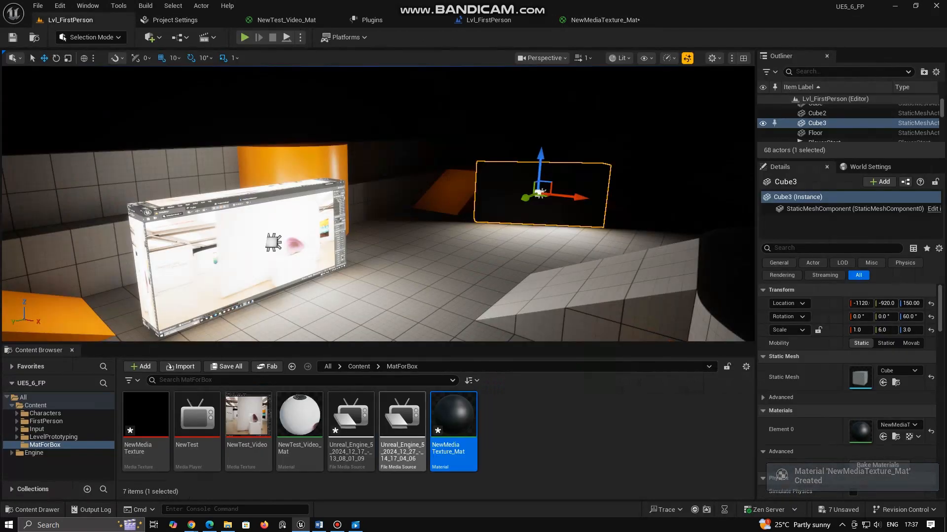
left_click(202, 435)
double_click(201, 435)
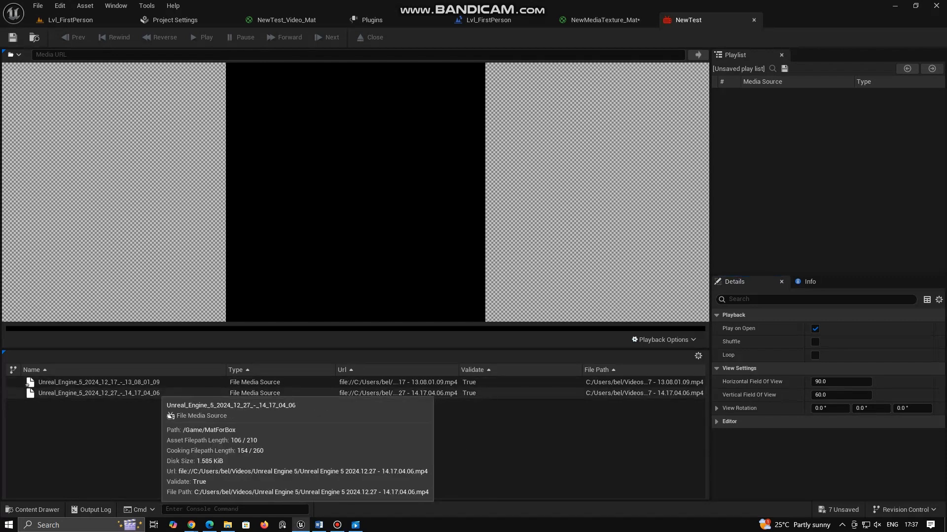
double_click(99, 393)
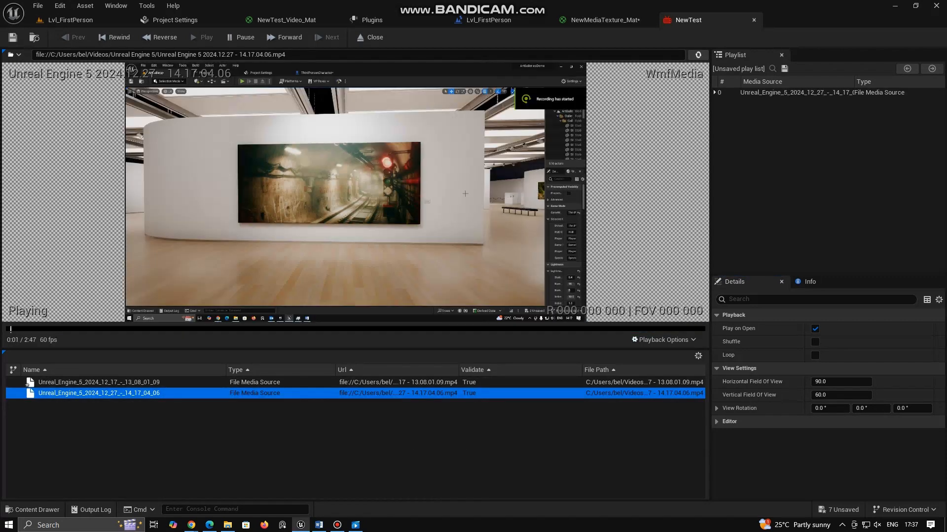
double_click(28, 383)
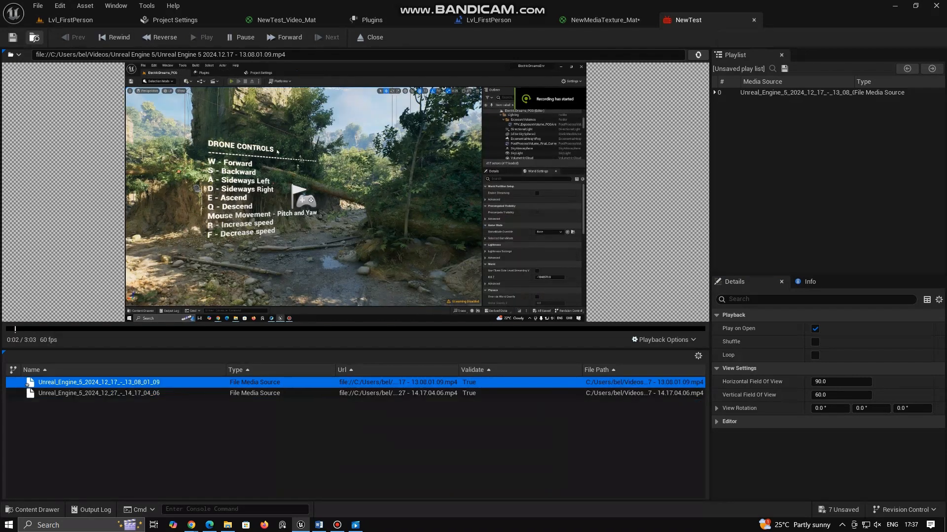
left_click(69, 19)
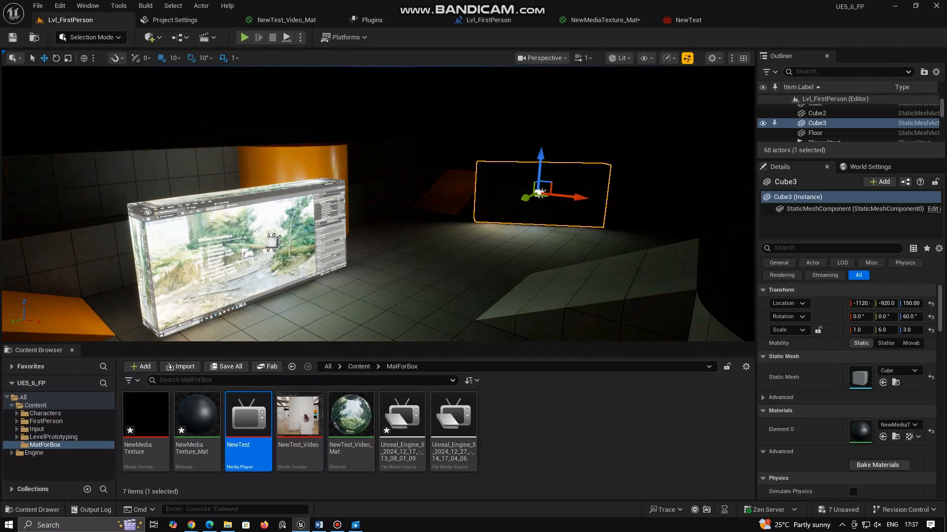
Step: Create another Media Player in MatForBox without a video output MediaTexture asset, and enter its name
right_click(511, 423)
left_click(508, 427)
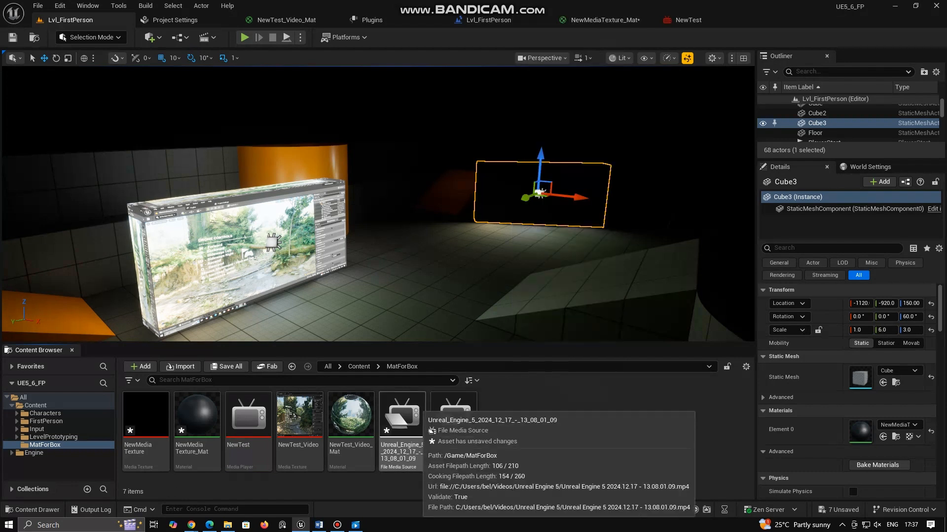
right_click(504, 423)
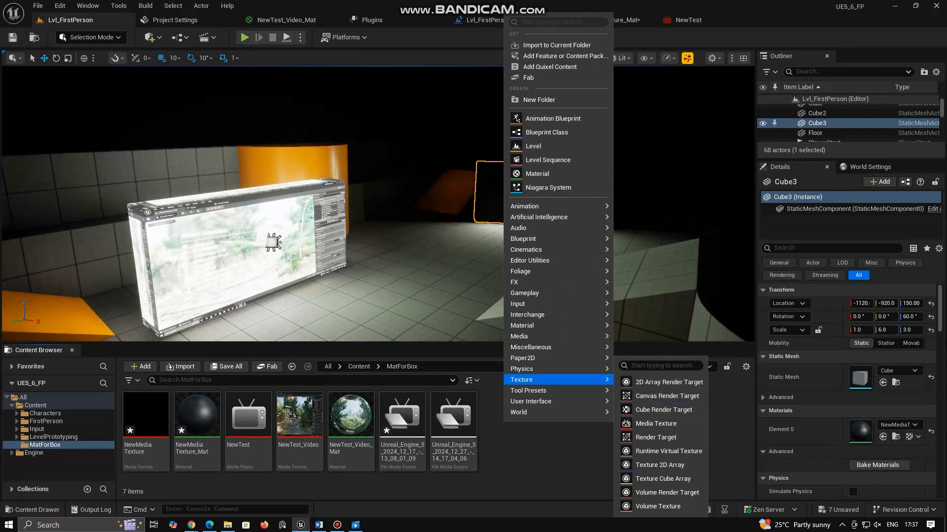
mouse_move(522, 336)
left_click(654, 370)
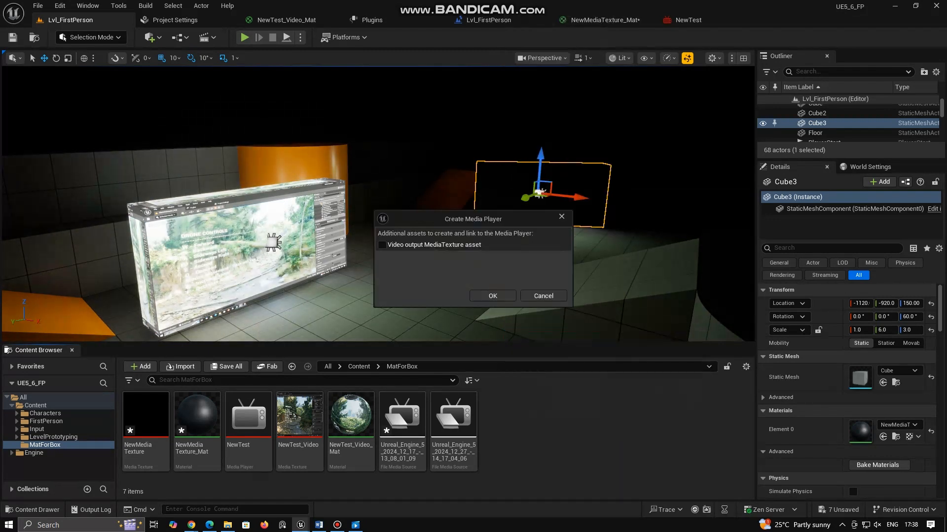
left_click(493, 296)
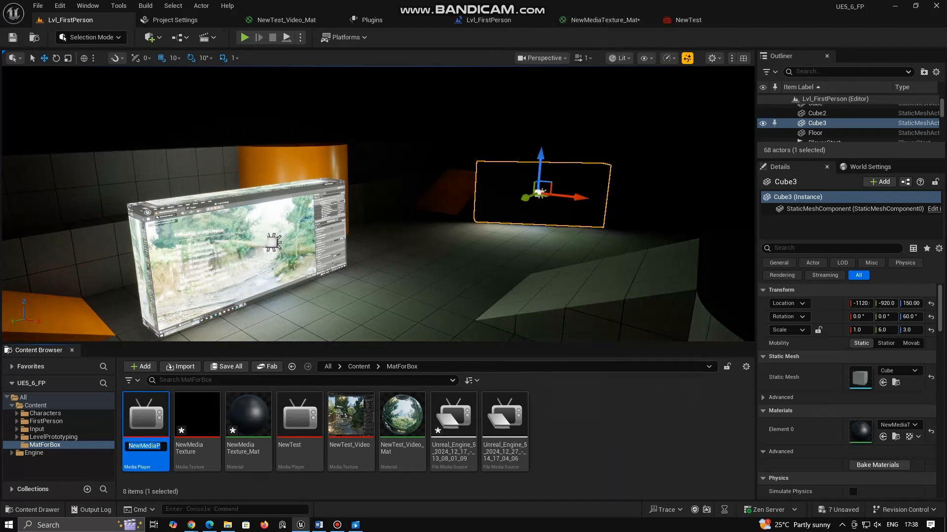
type("m")
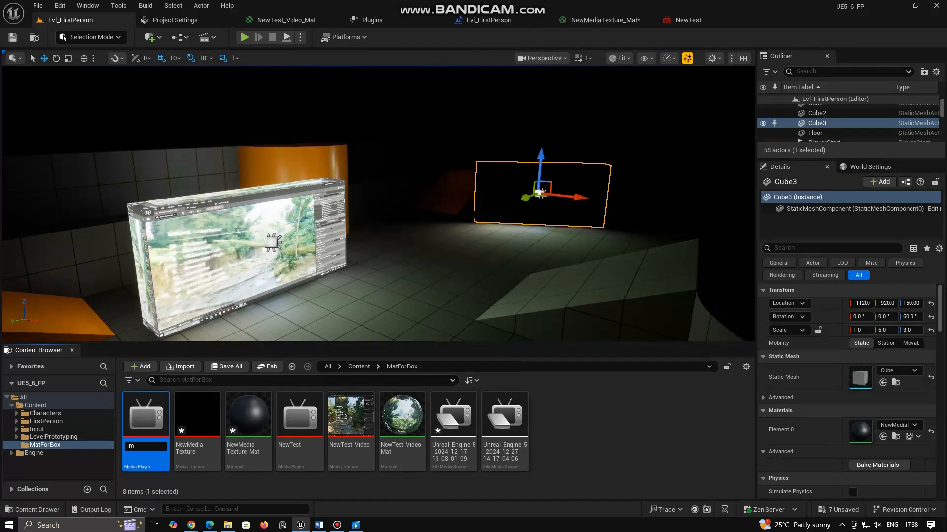